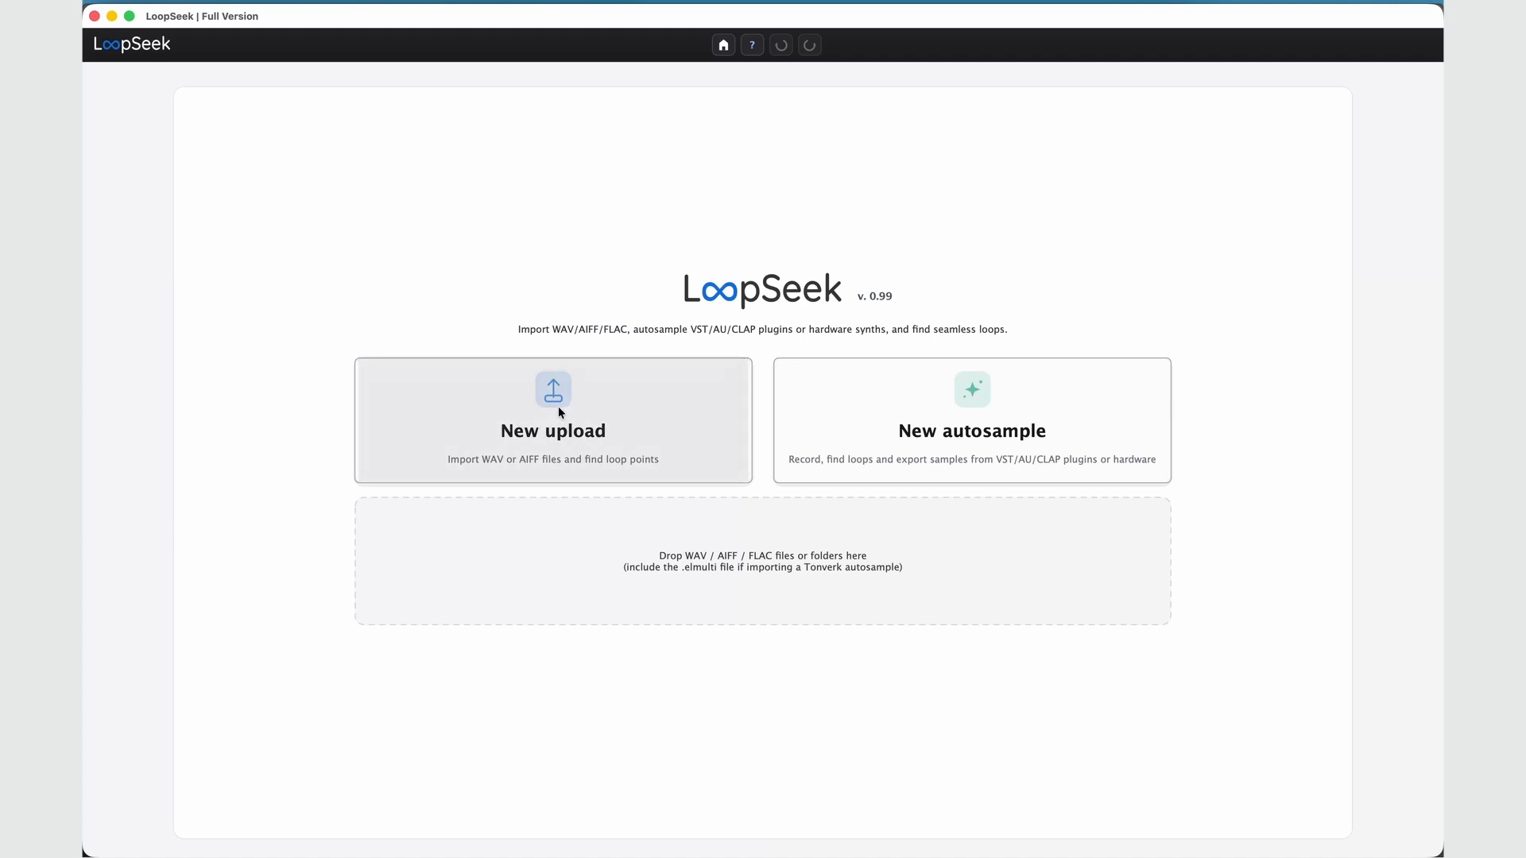
- Start a new autosample project, scan the computer for plugins, and close the plugin scan area
{"action": "left_click", "coordinate": [943, 422]}
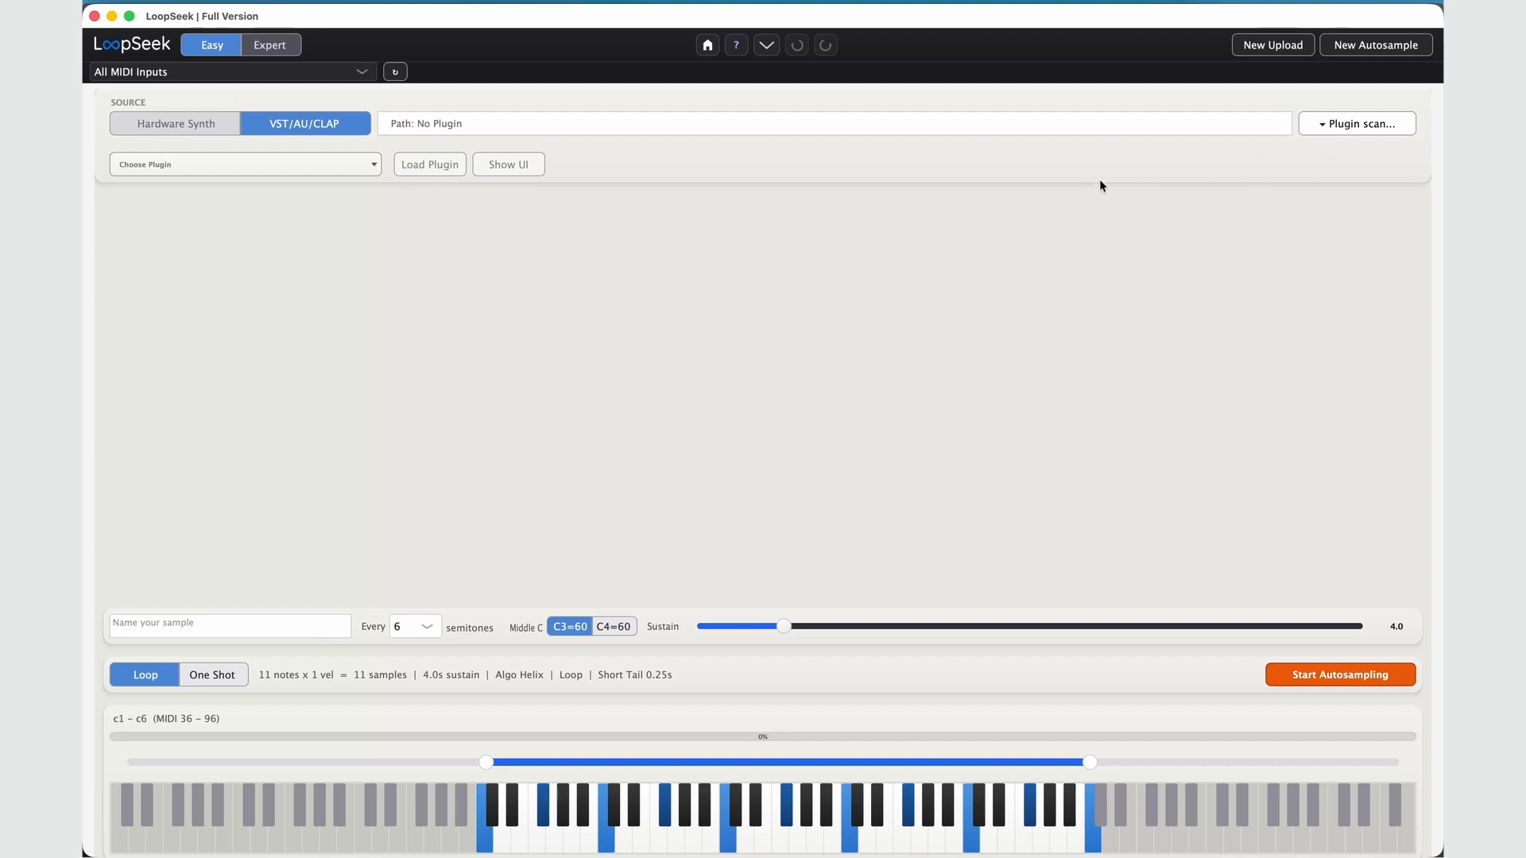
{"action": "left_click", "coordinate": [1350, 122]}
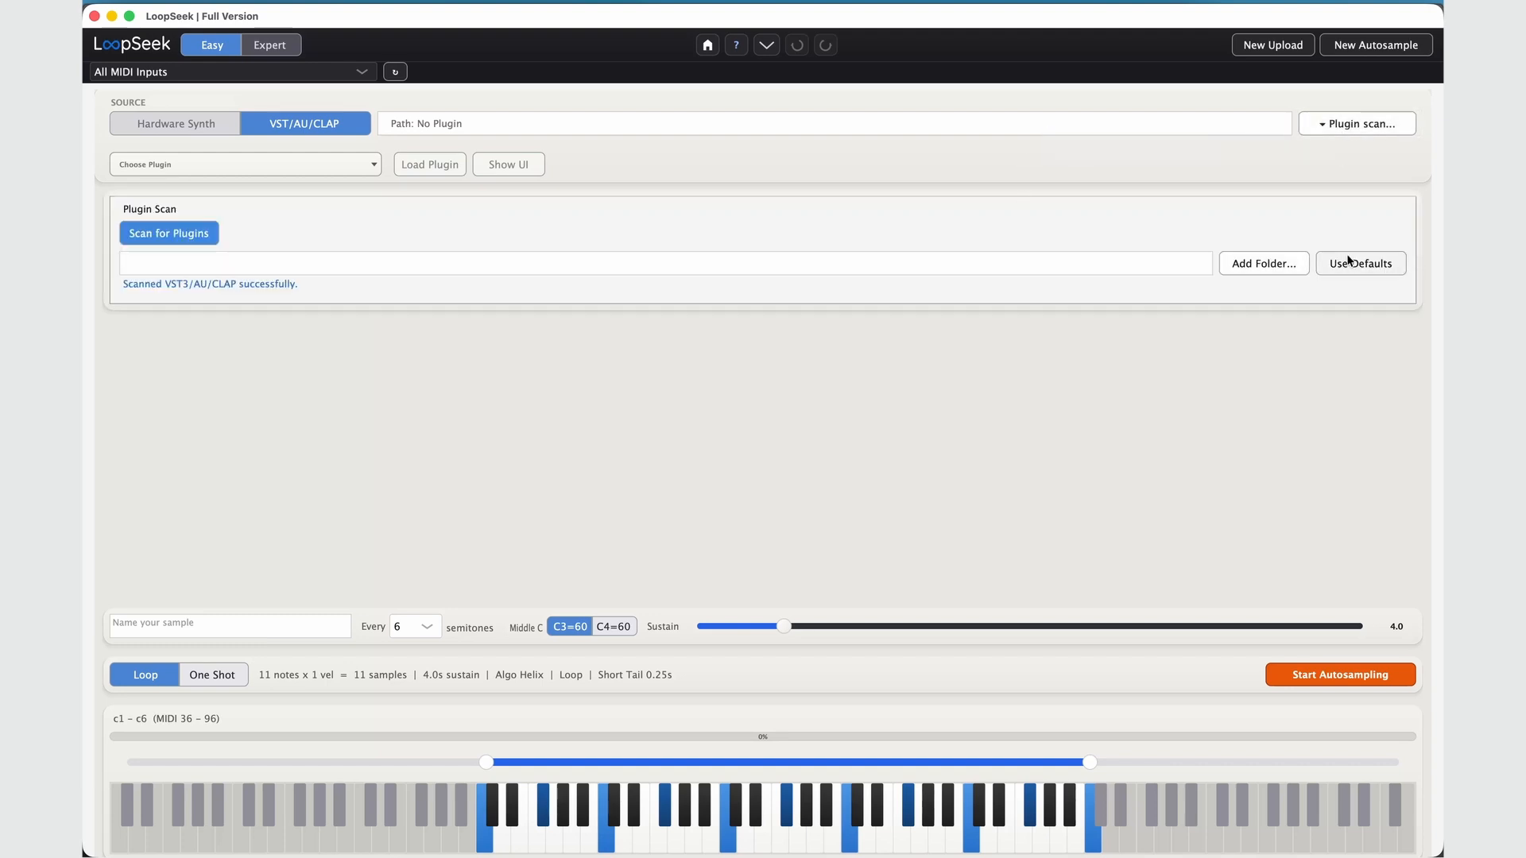
{"action": "left_click", "coordinate": [186, 234]}
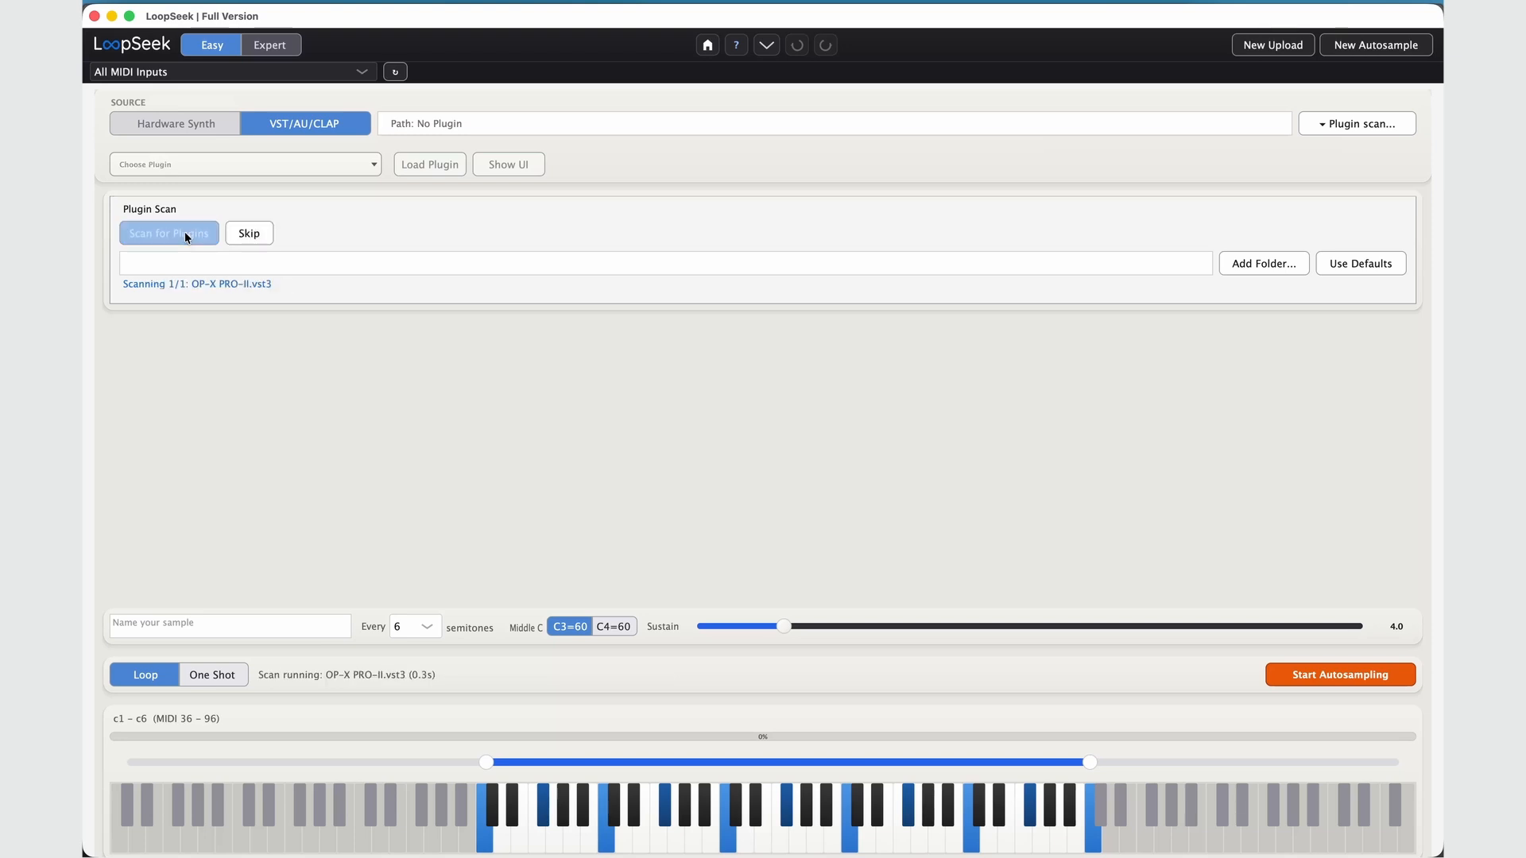
{"action": "left_click", "coordinate": [244, 235]}
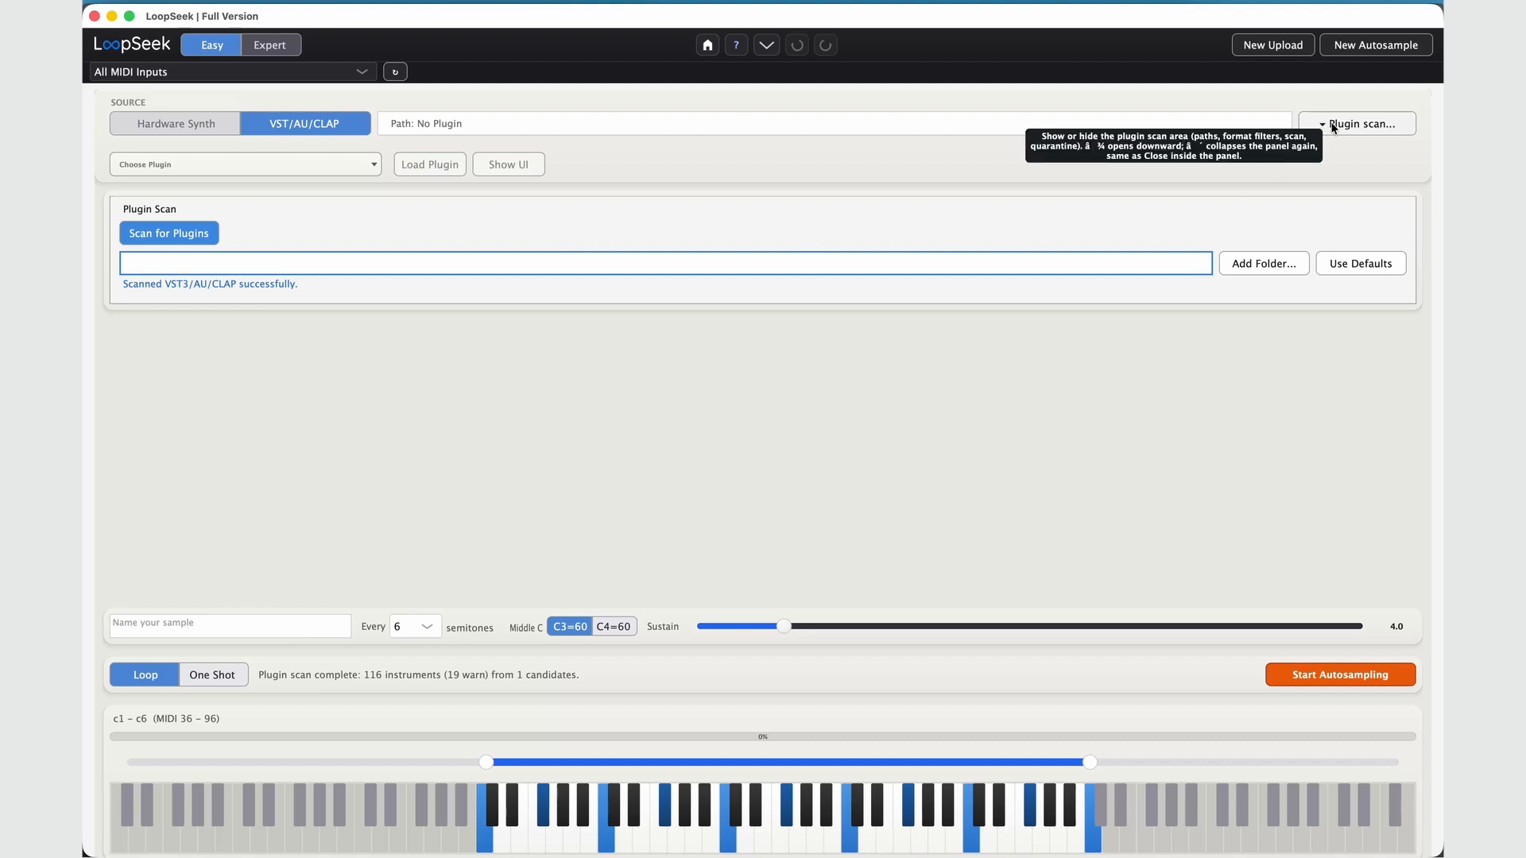
{"action": "left_click", "coordinate": [1361, 125]}
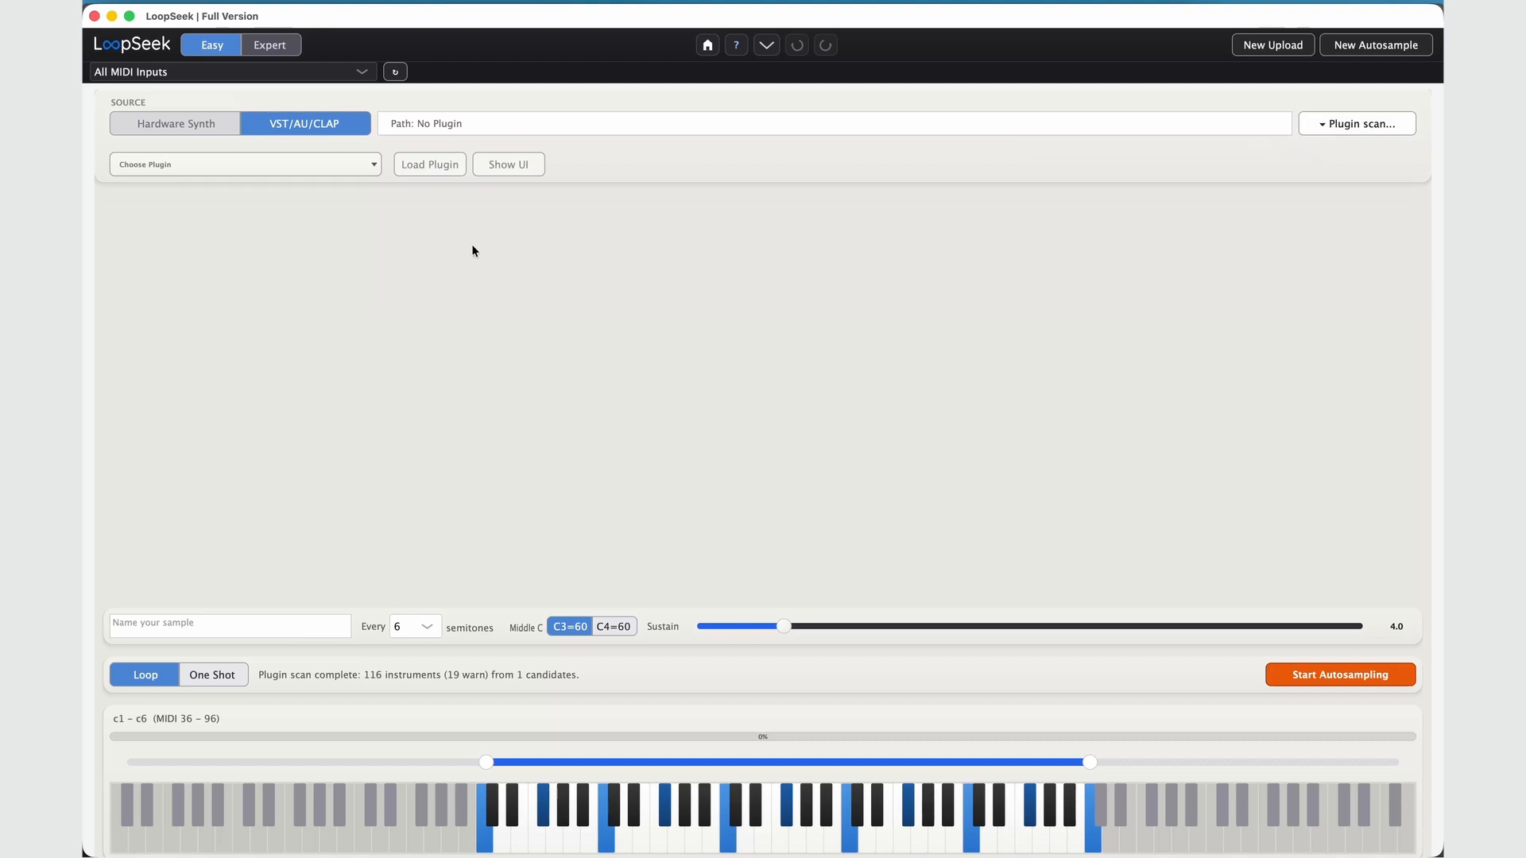
- Load the Pigments (VST3) plugin as the sampling source by searching for "pig"
{"action": "left_click", "coordinate": [368, 167]}
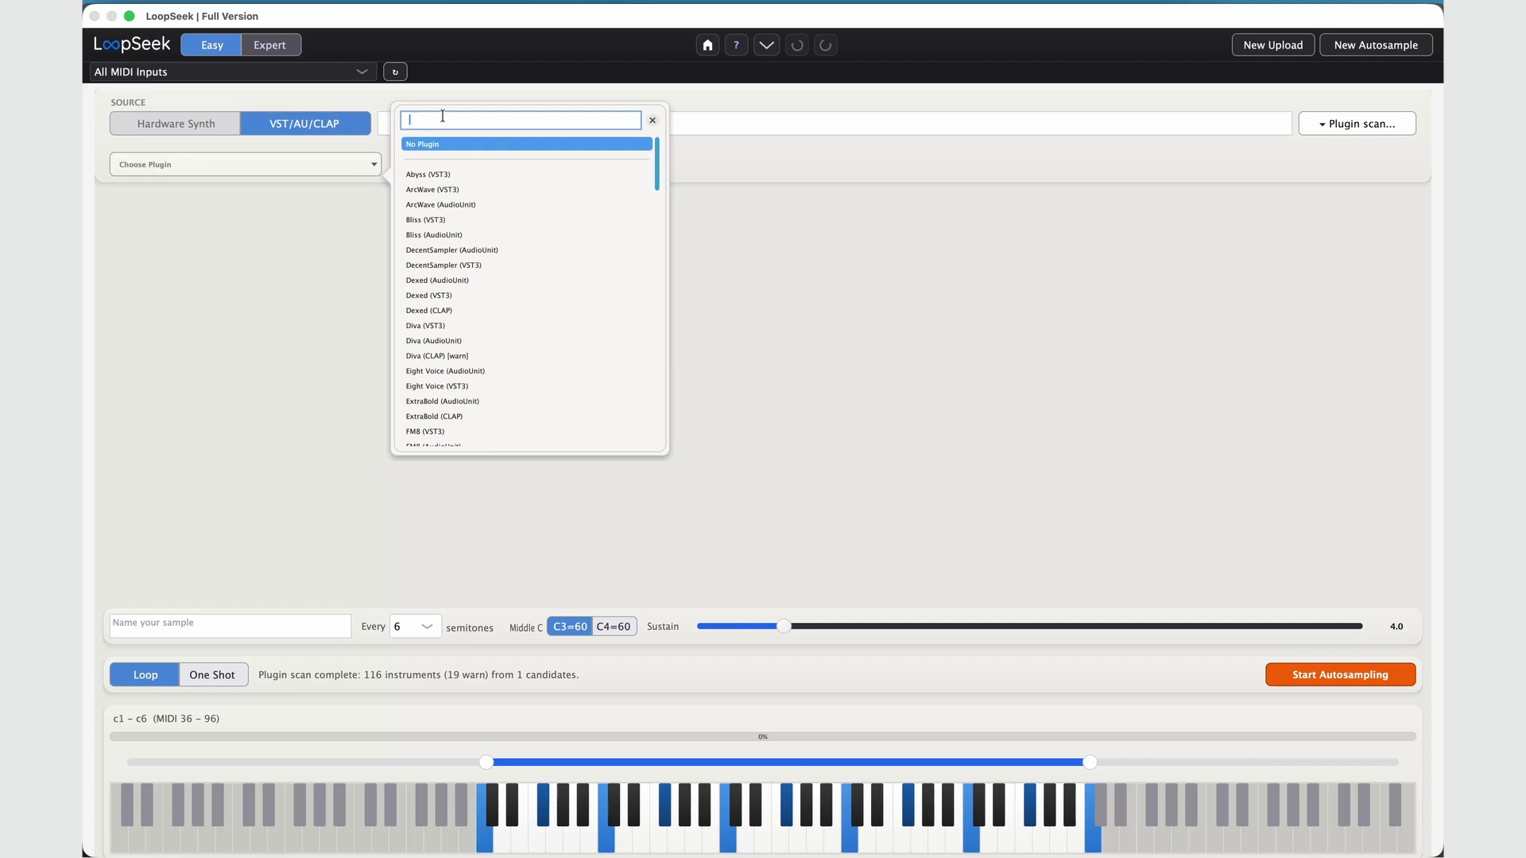
{"action": "type", "text": "pig"}
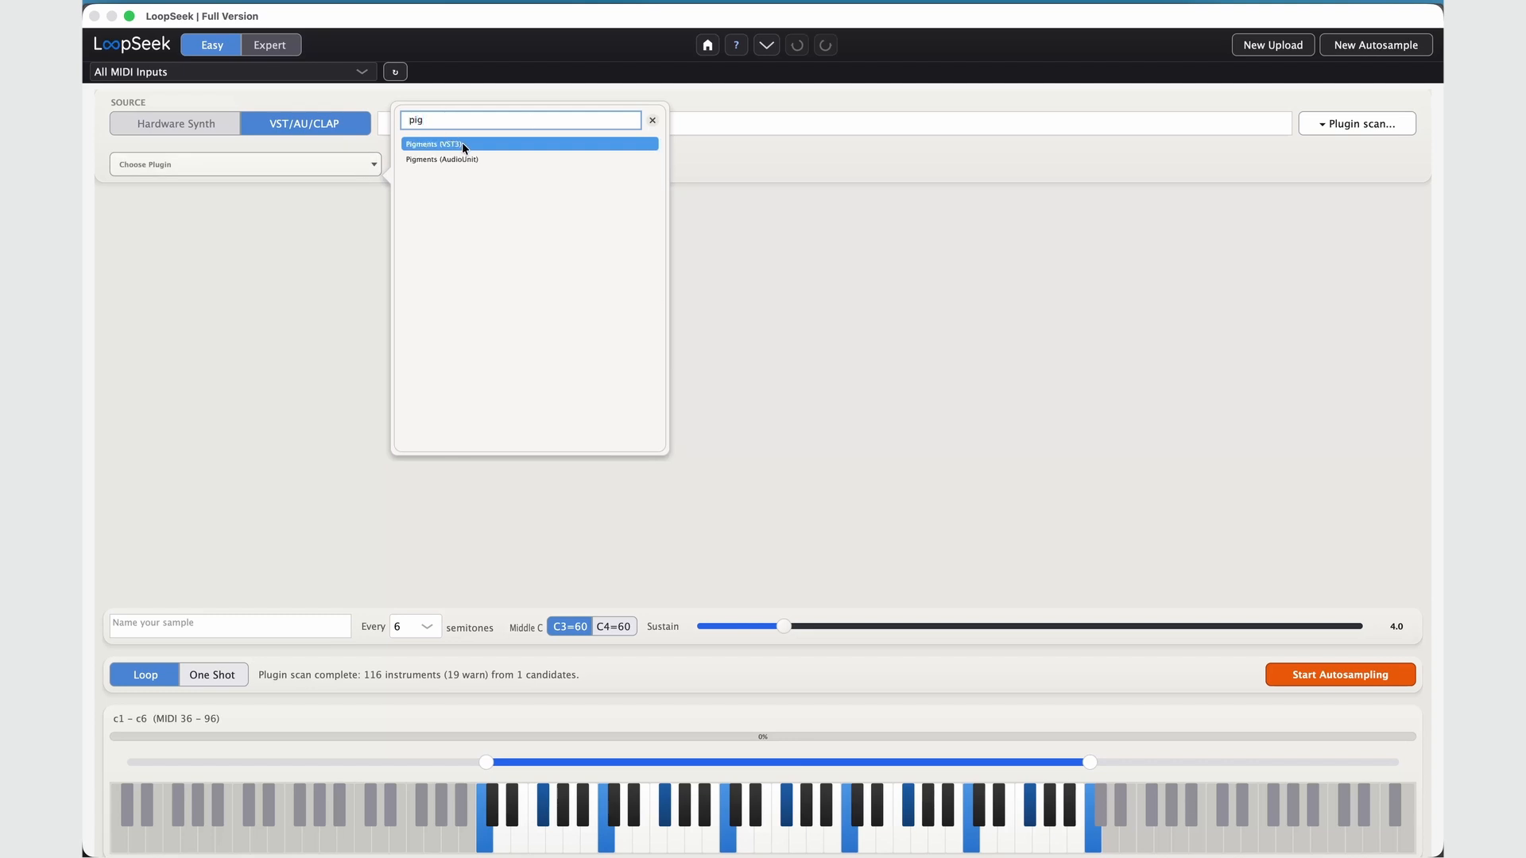
{"action": "left_click", "coordinate": [463, 145]}
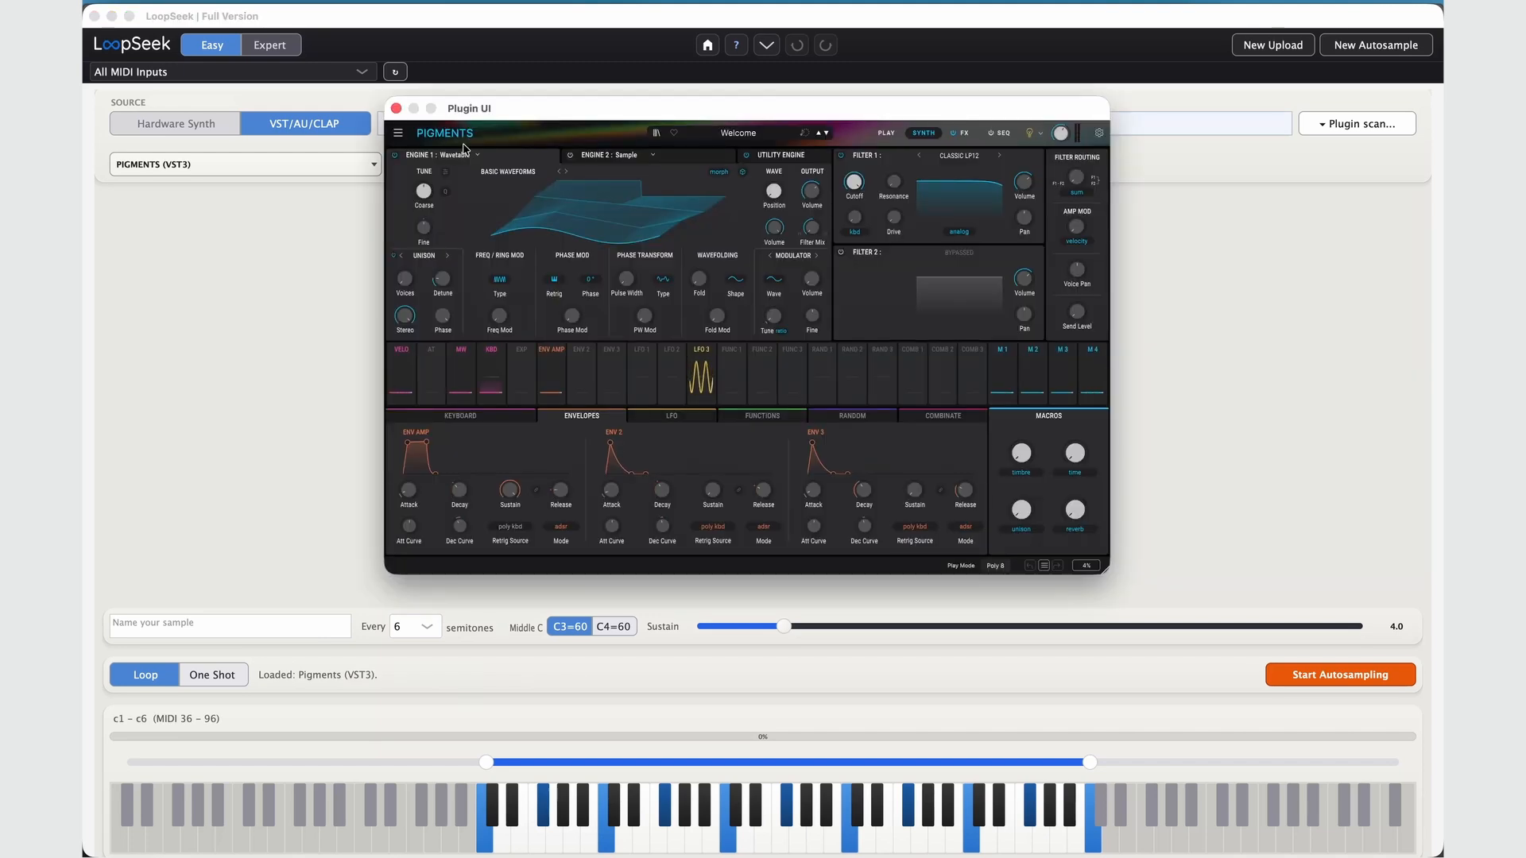
- Choose the Additive Blades preset from the Pad category in Pigments and audition it on a few notes
{"action": "left_click", "coordinate": [737, 133]}
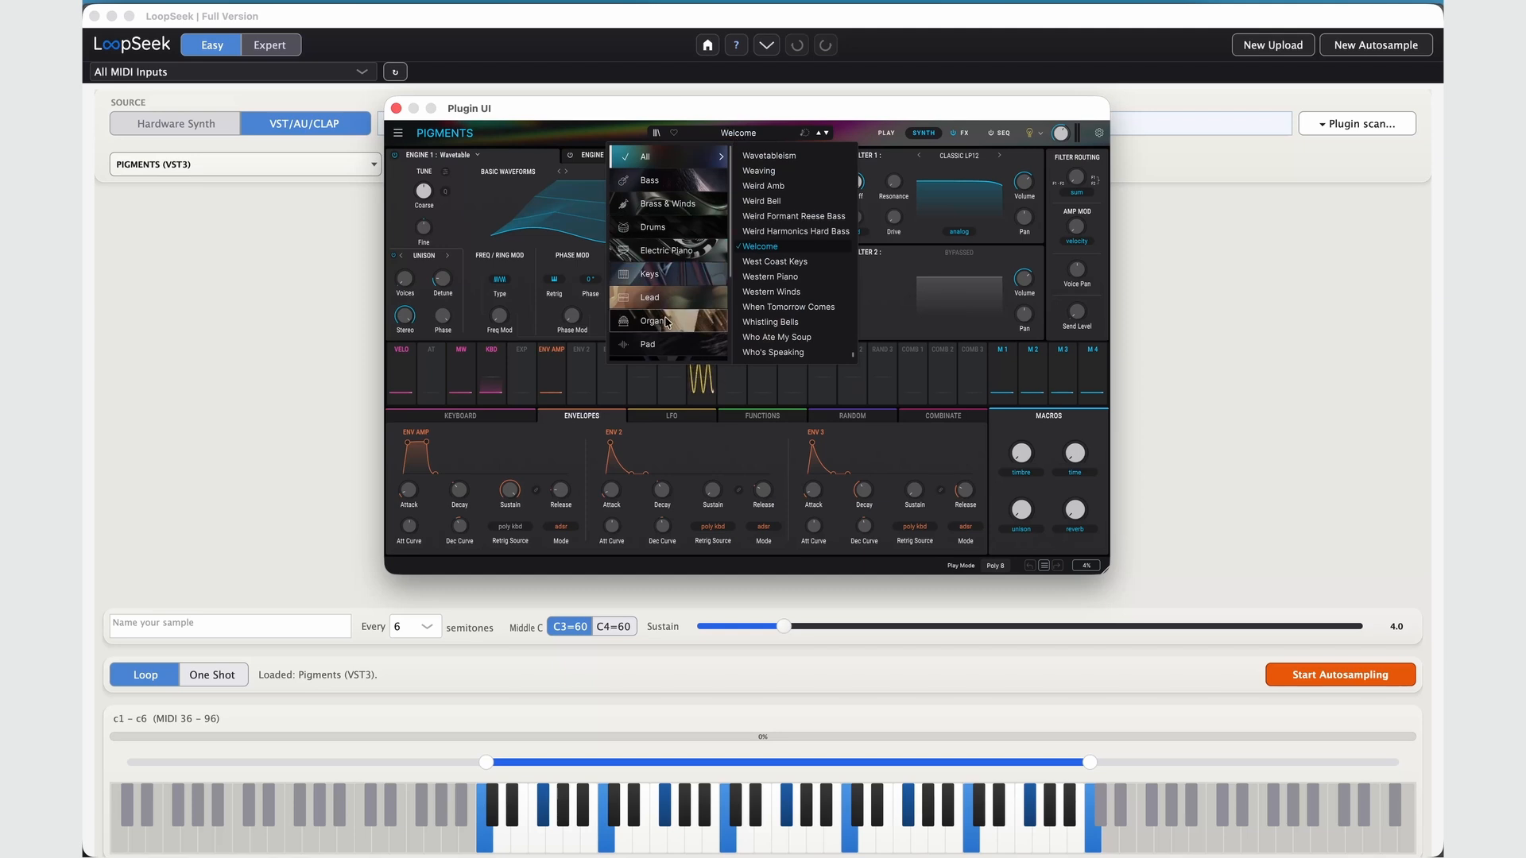
{"action": "left_click", "coordinate": [664, 347]}
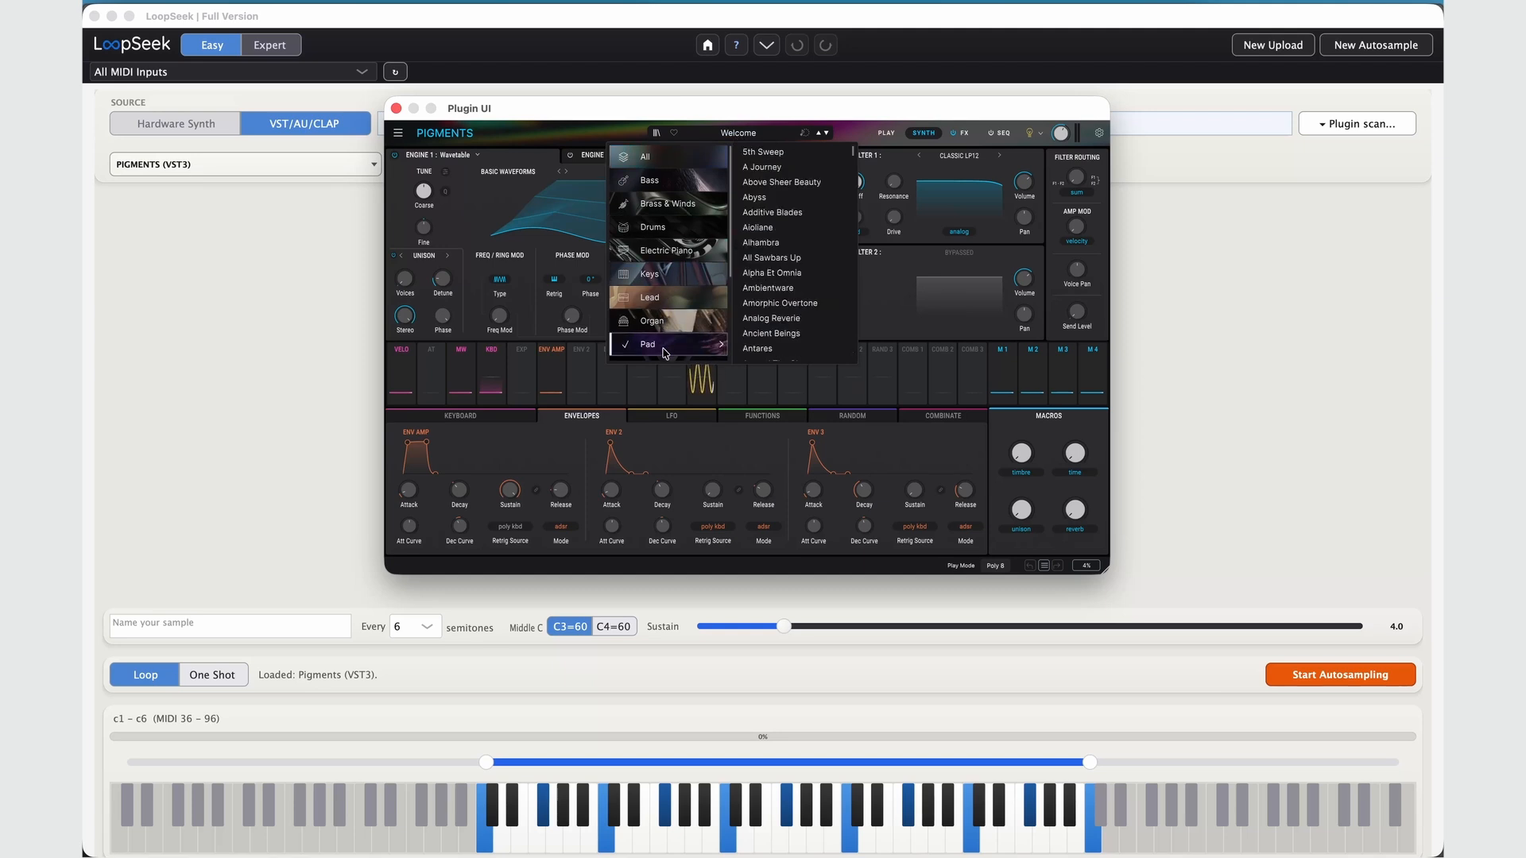
{"action": "left_click", "coordinate": [793, 213]}
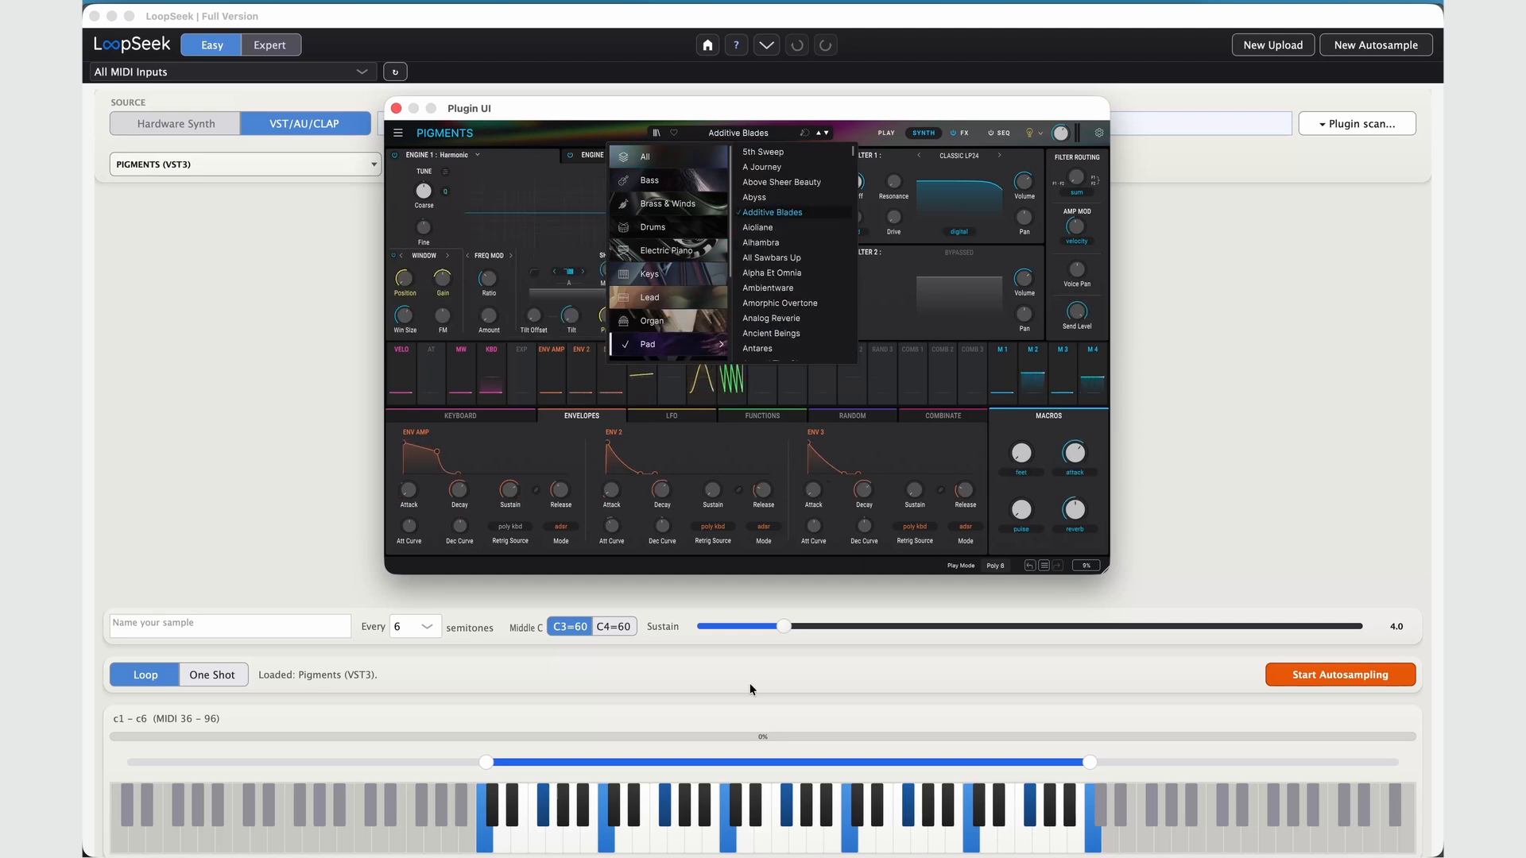
{"action": "left_click", "coordinate": [728, 834]}
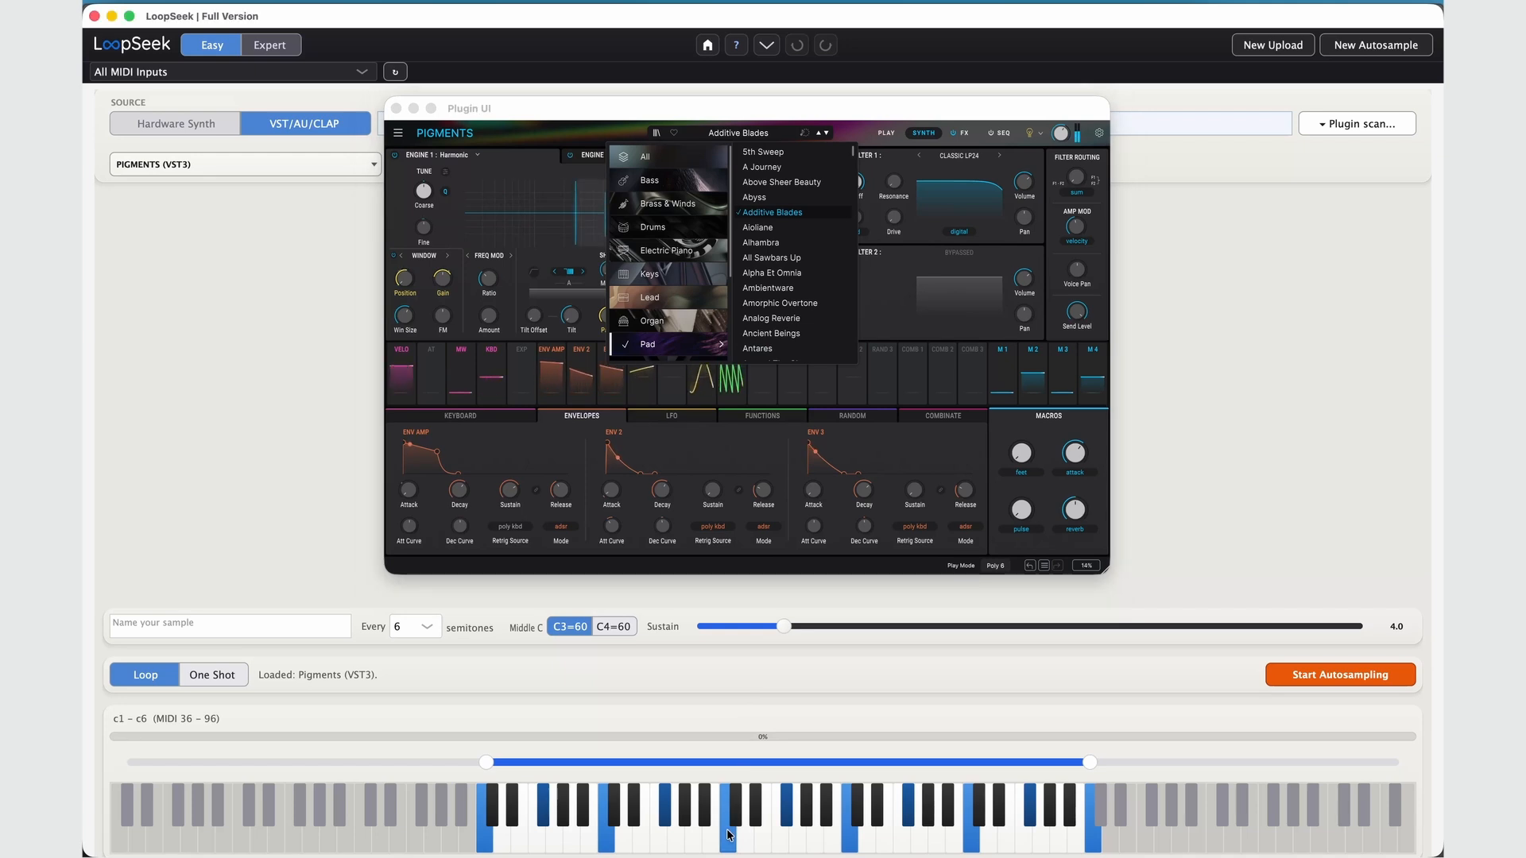
{"action": "left_click", "coordinate": [635, 832]}
{"action": "left_click", "coordinate": [544, 814]}
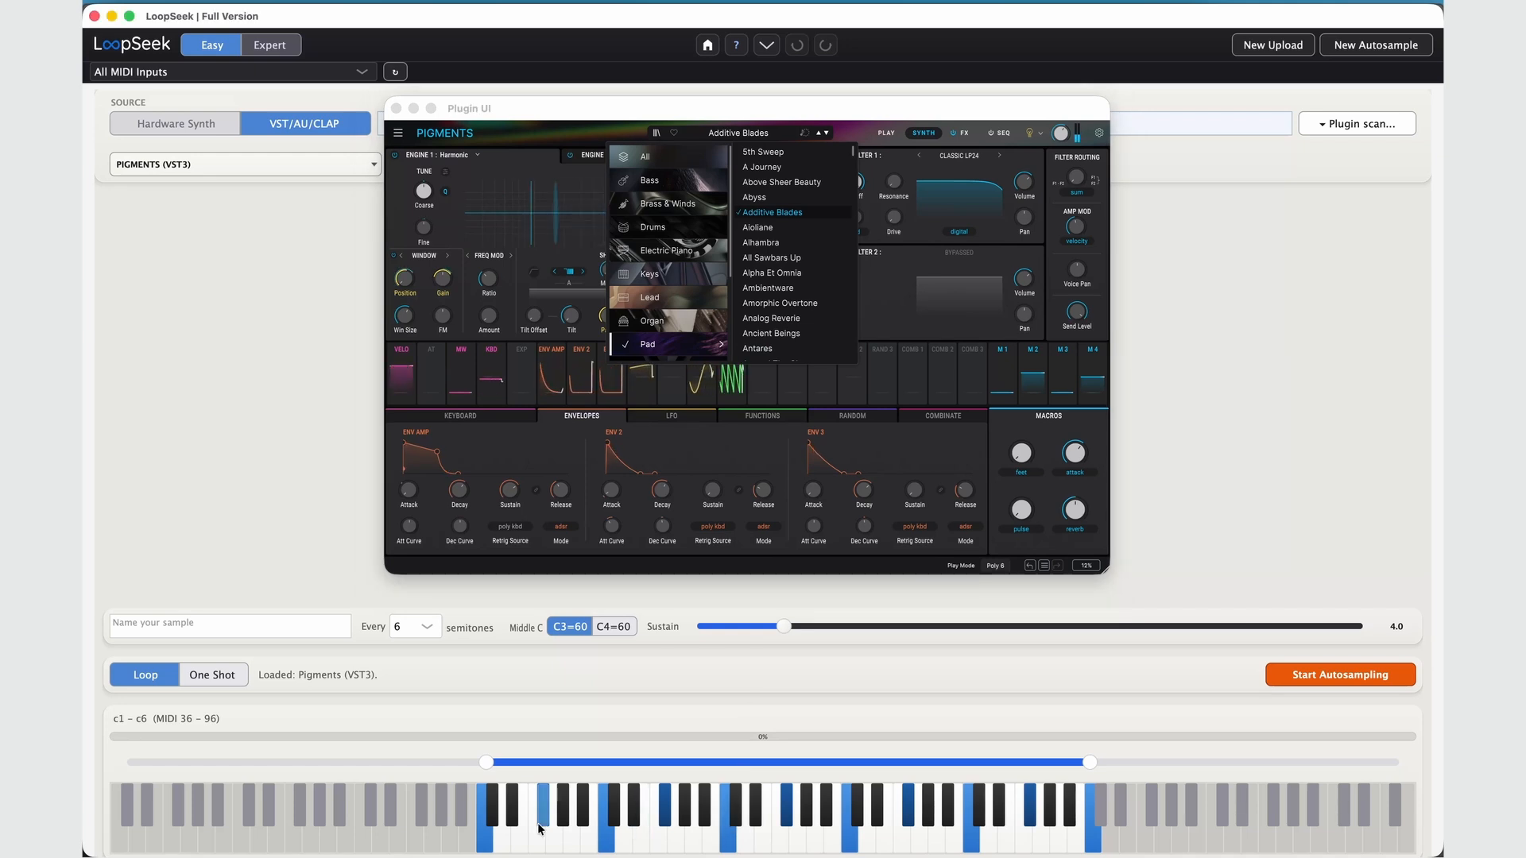
- Close the plugin window and name the sample "blades"
{"action": "left_click", "coordinate": [395, 109]}
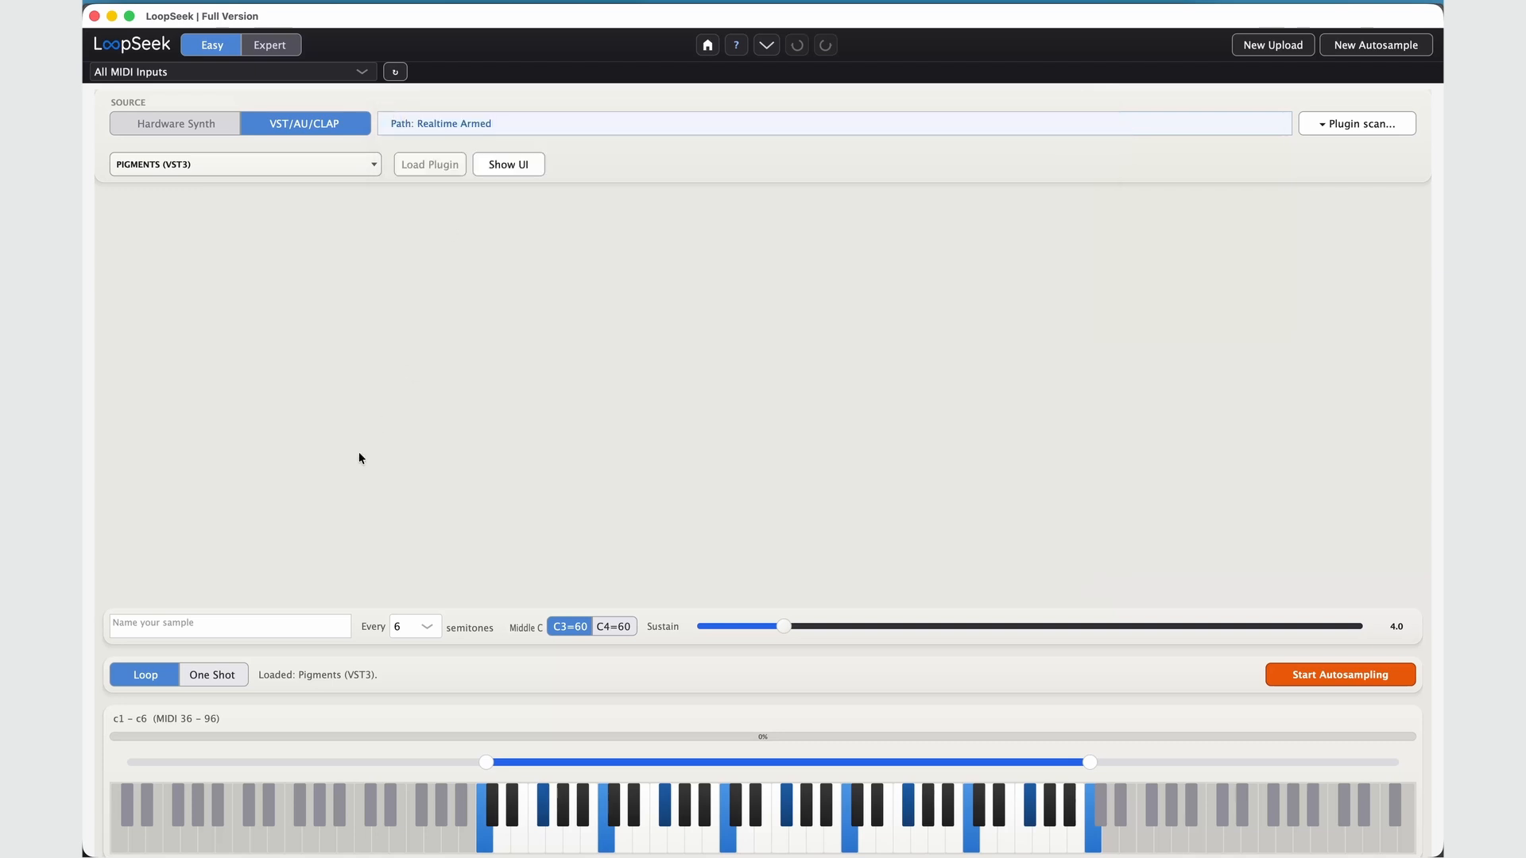
{"action": "left_click", "coordinate": [163, 624]}
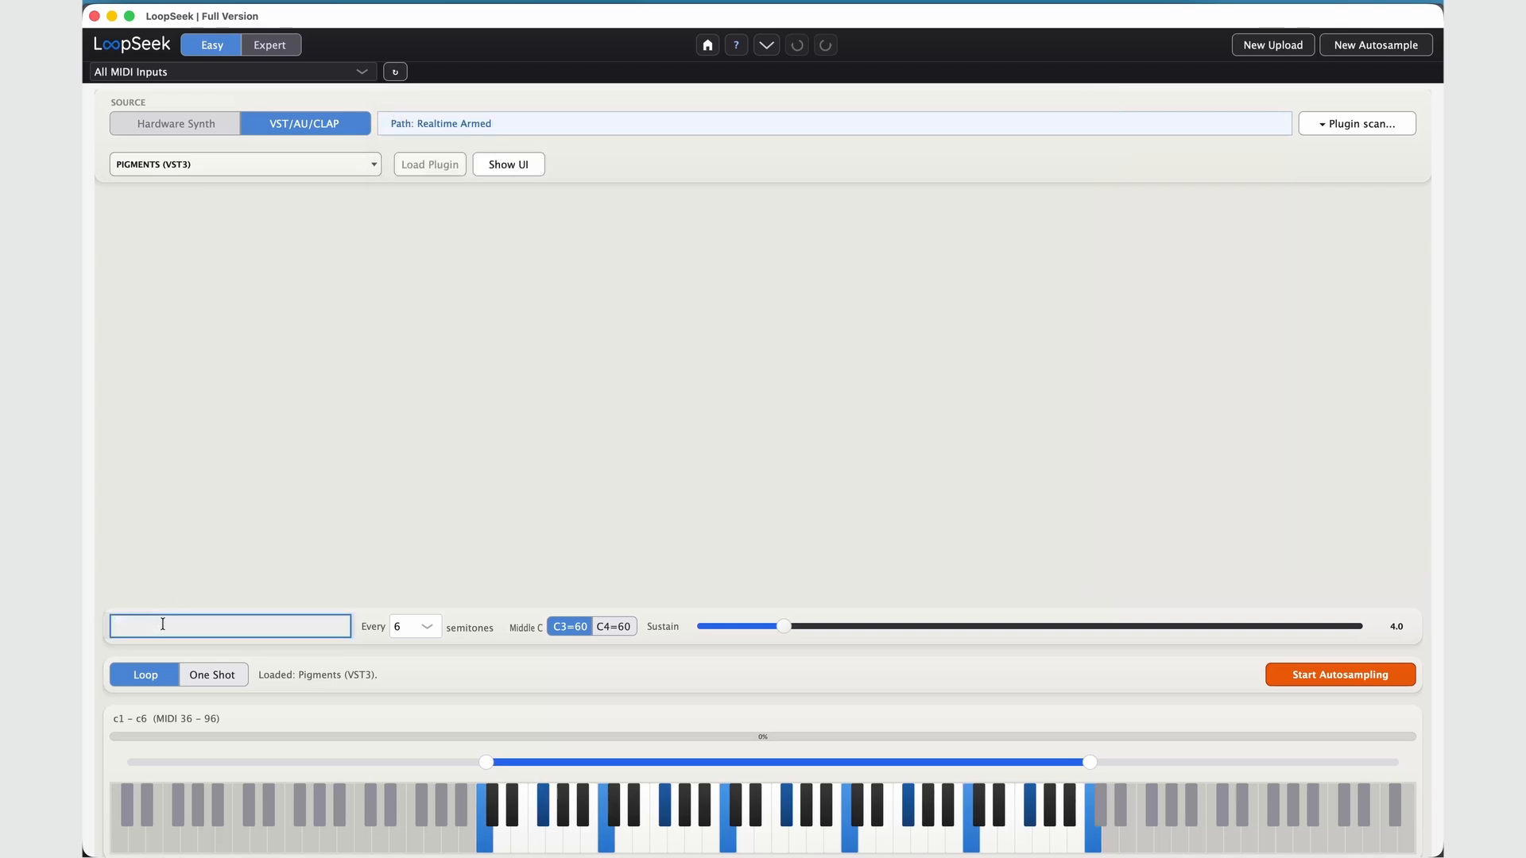
{"action": "type", "text": "blades"}
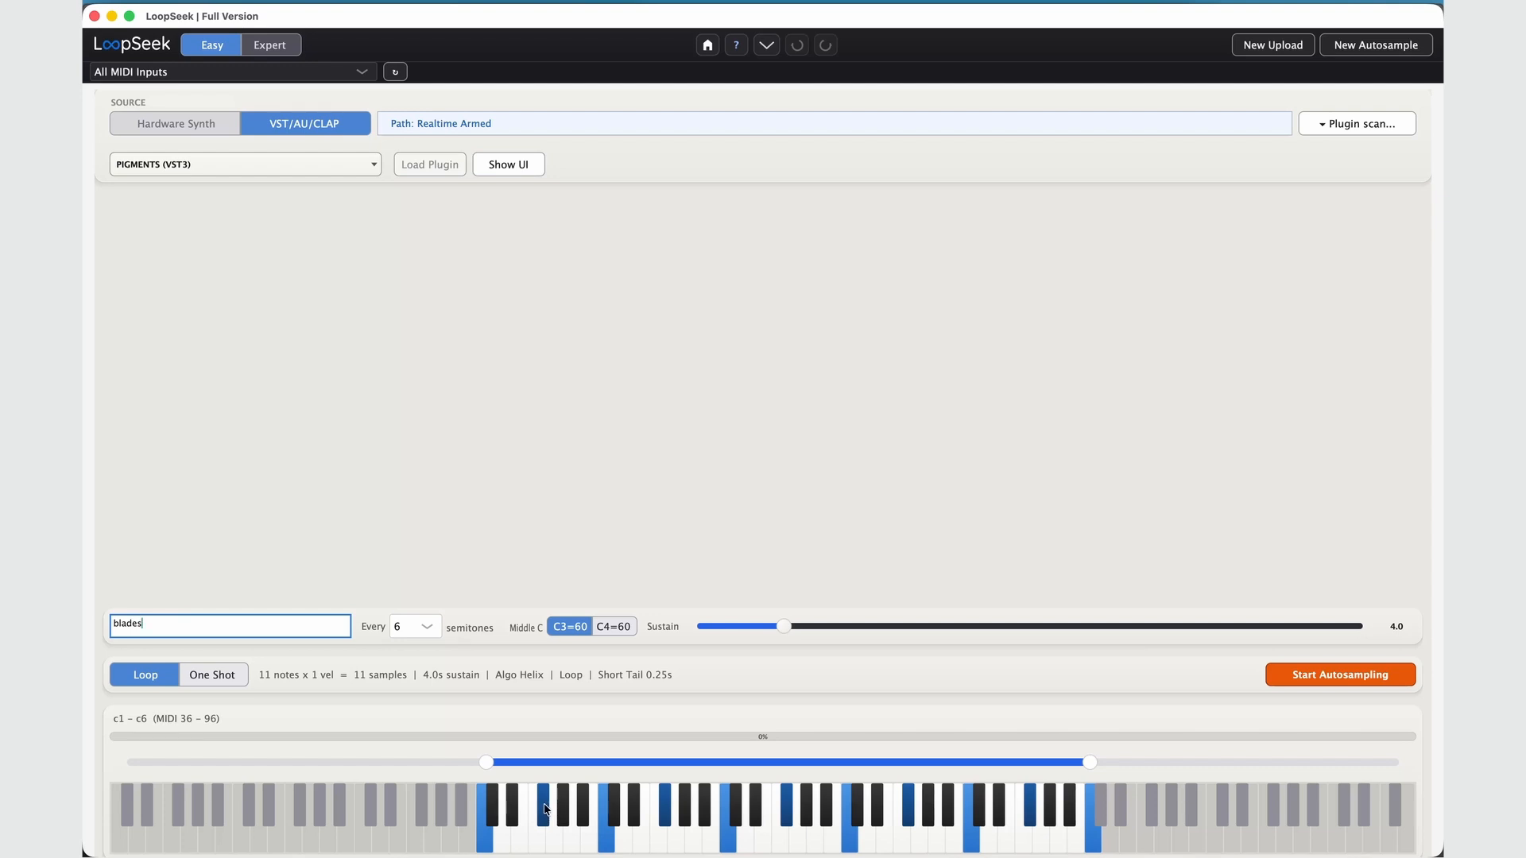
- Try sampling every 3 semitones and every 1 semitone, and return the interval to 6 semitones
{"action": "left_click", "coordinate": [426, 631]}
{"action": "left_click", "coordinate": [420, 556]}
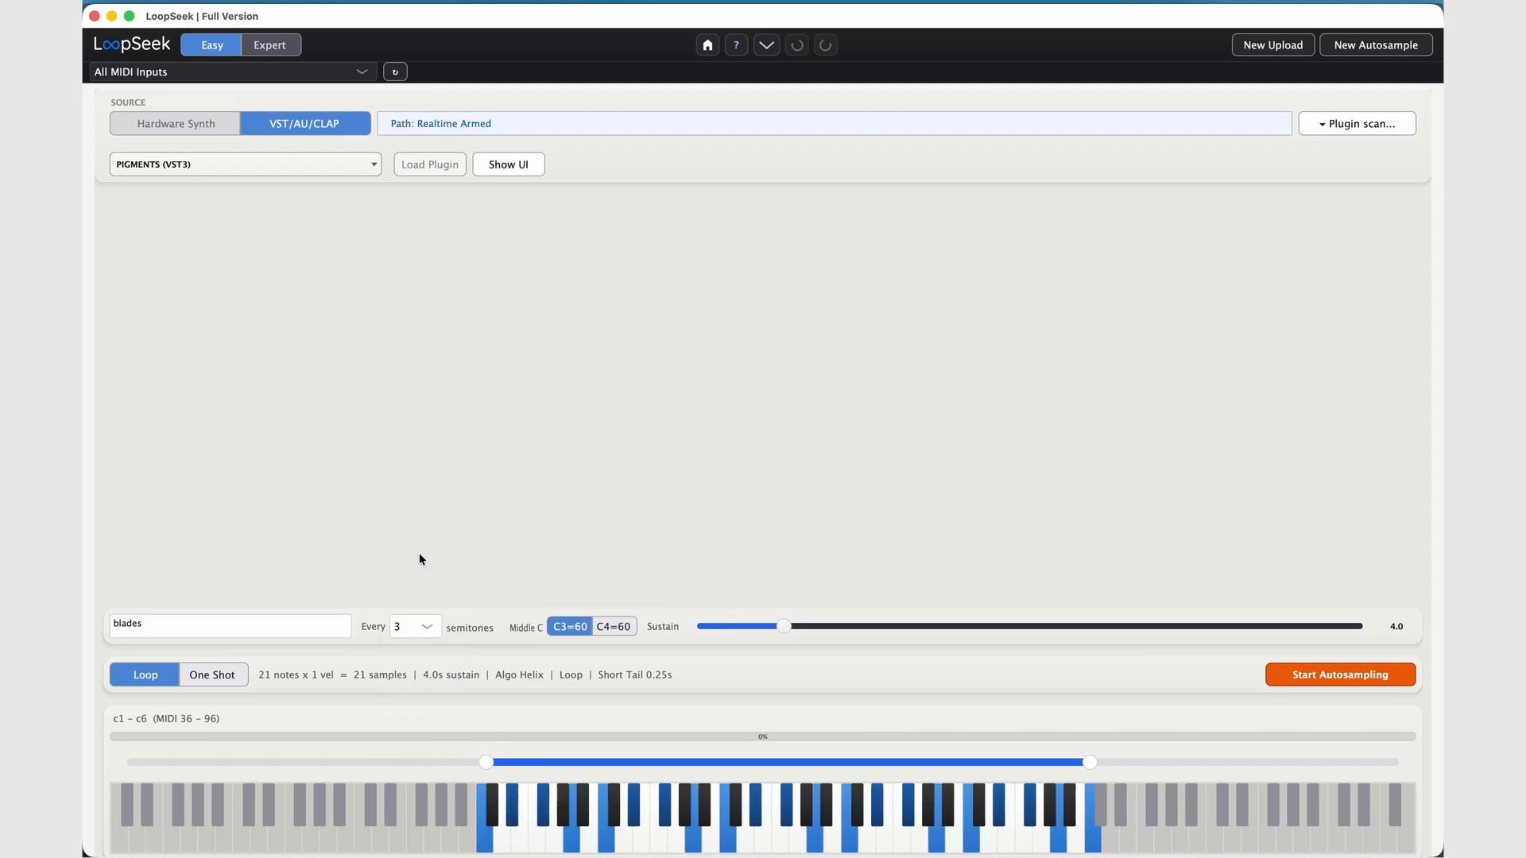
{"action": "left_click", "coordinate": [430, 638]}
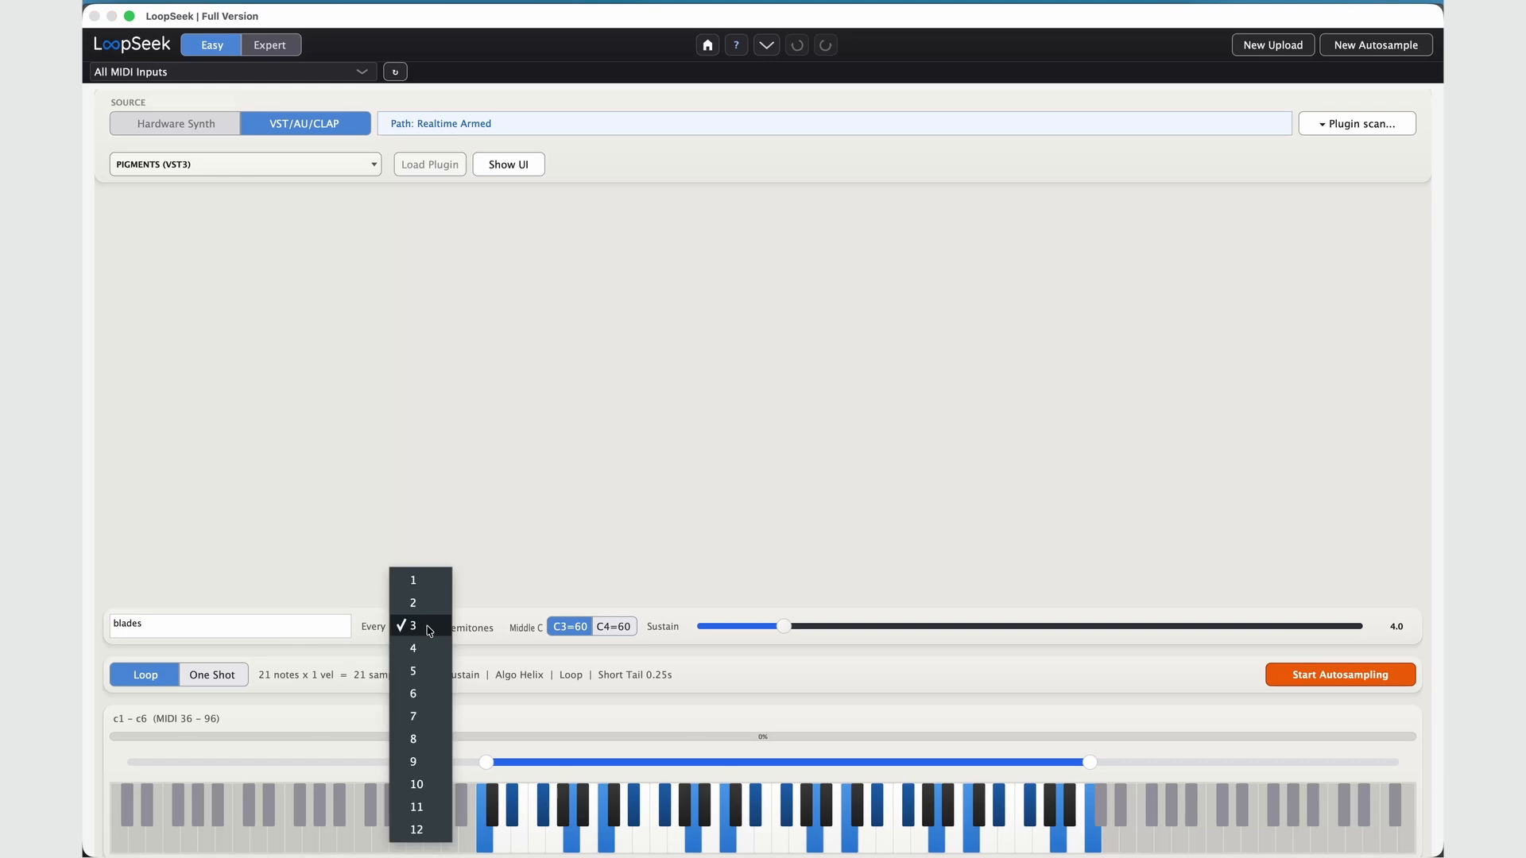
{"action": "left_click", "coordinate": [419, 583]}
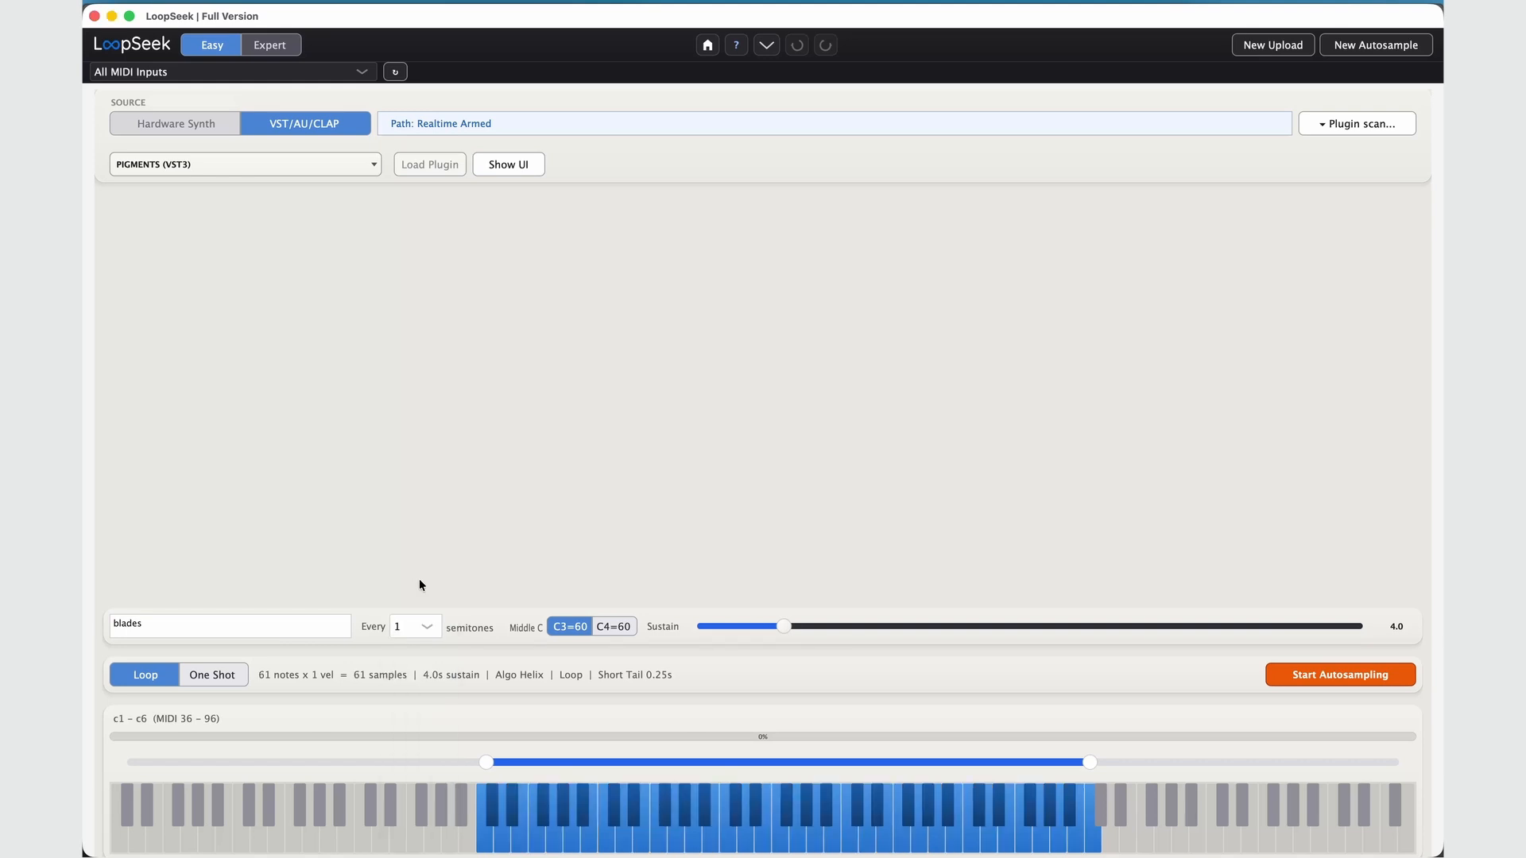
{"action": "left_click", "coordinate": [430, 629]}
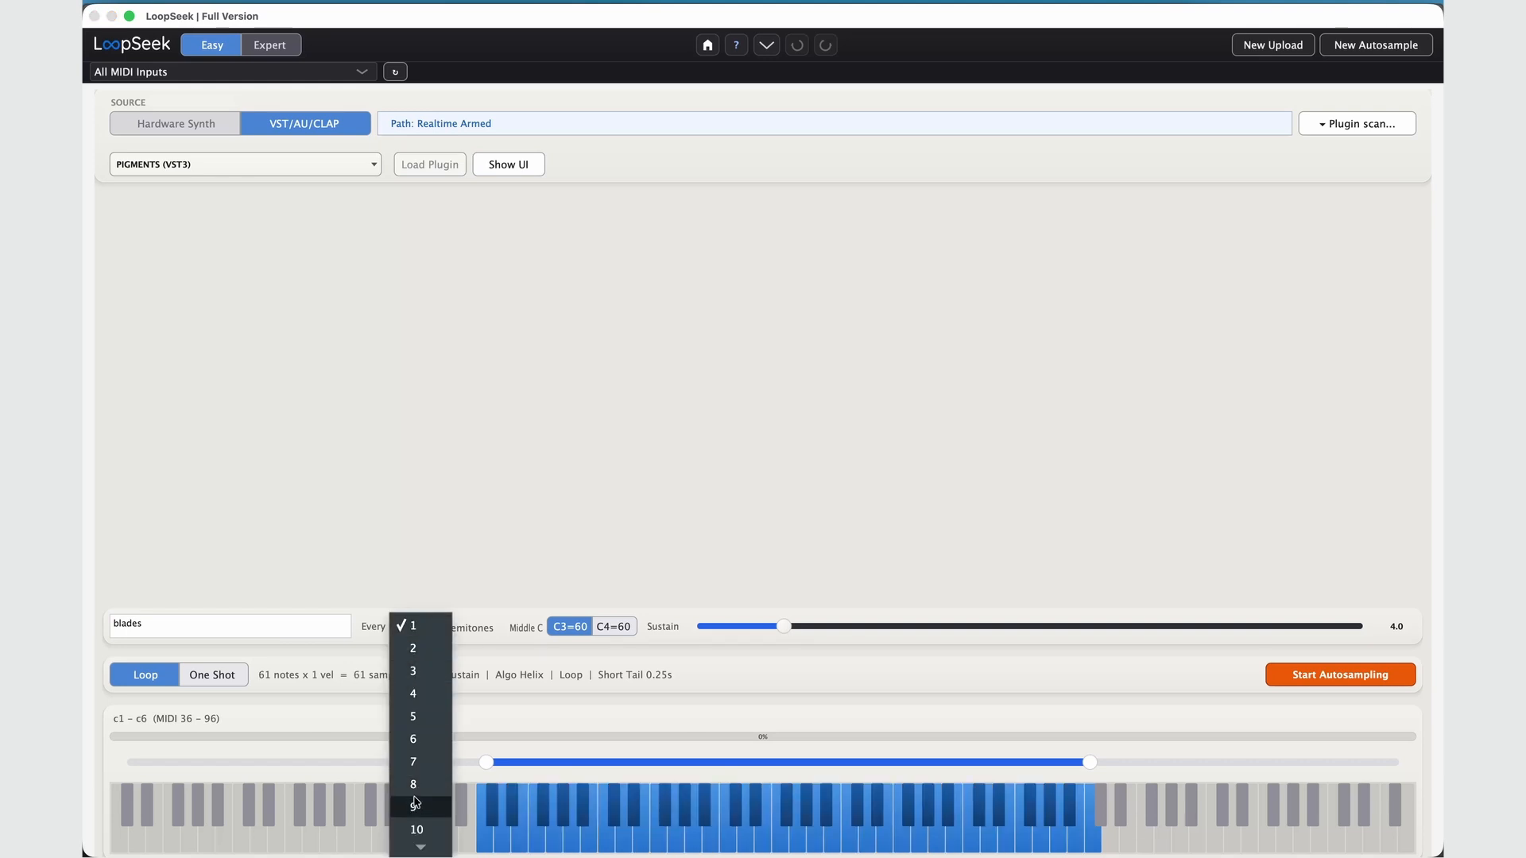
{"action": "left_click", "coordinate": [415, 738]}
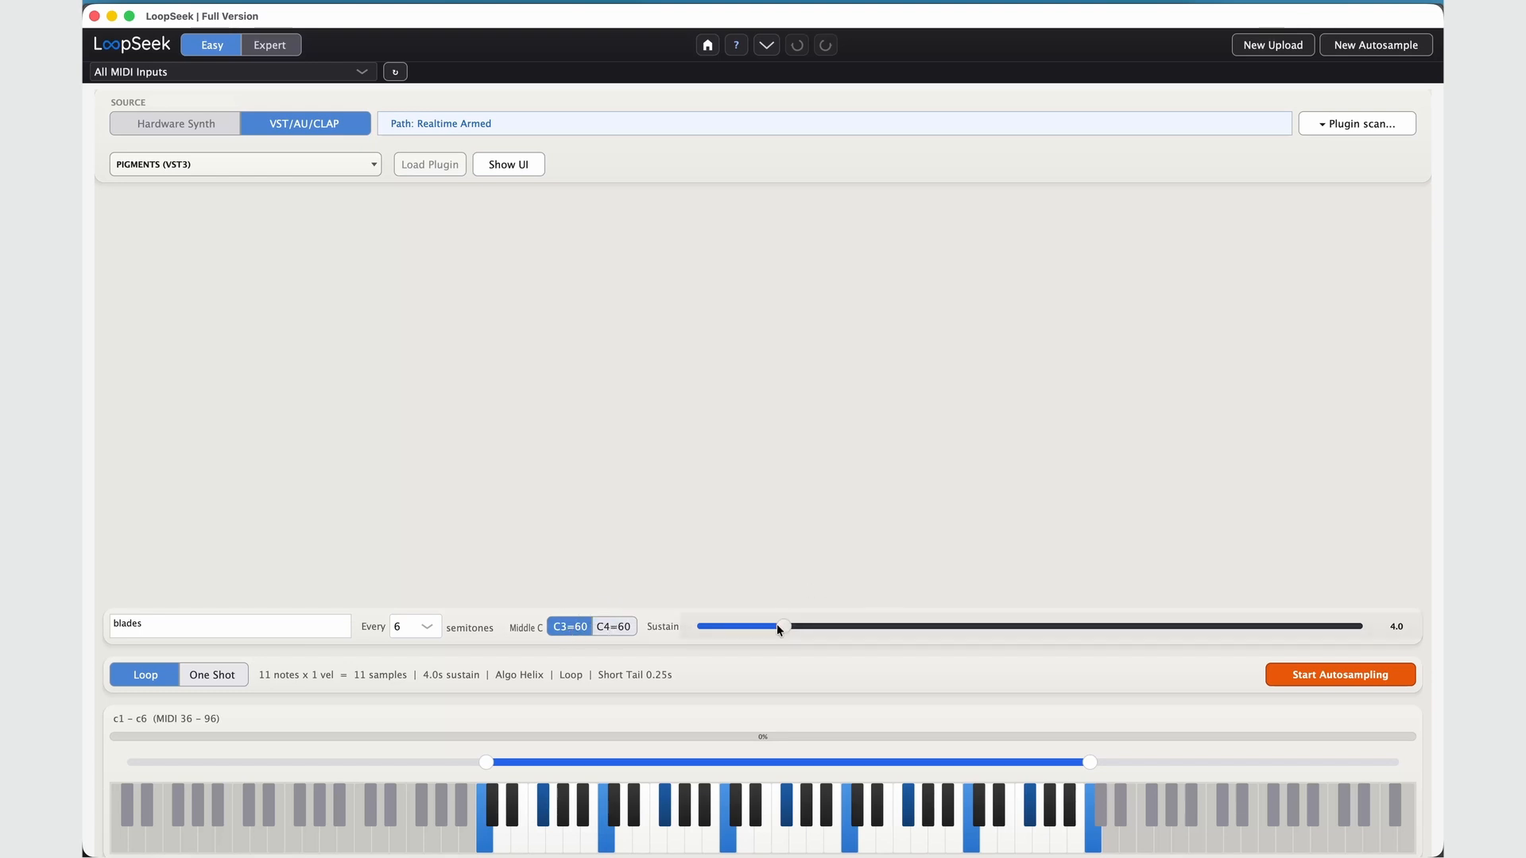
- Try the One Shot sampling mode and return to Loop, keeping the sustain at 4.0
{"action": "mouse_move", "coordinate": [780, 627]}
{"action": "left_mouse_down"}
{"action": "mouse_move", "coordinate": [805, 627]}
{"action": "mouse_move", "coordinate": [784, 630]}
{"action": "left_mouse_up"}
{"action": "left_click", "coordinate": [211, 674]}
{"action": "left_click", "coordinate": [151, 675]}
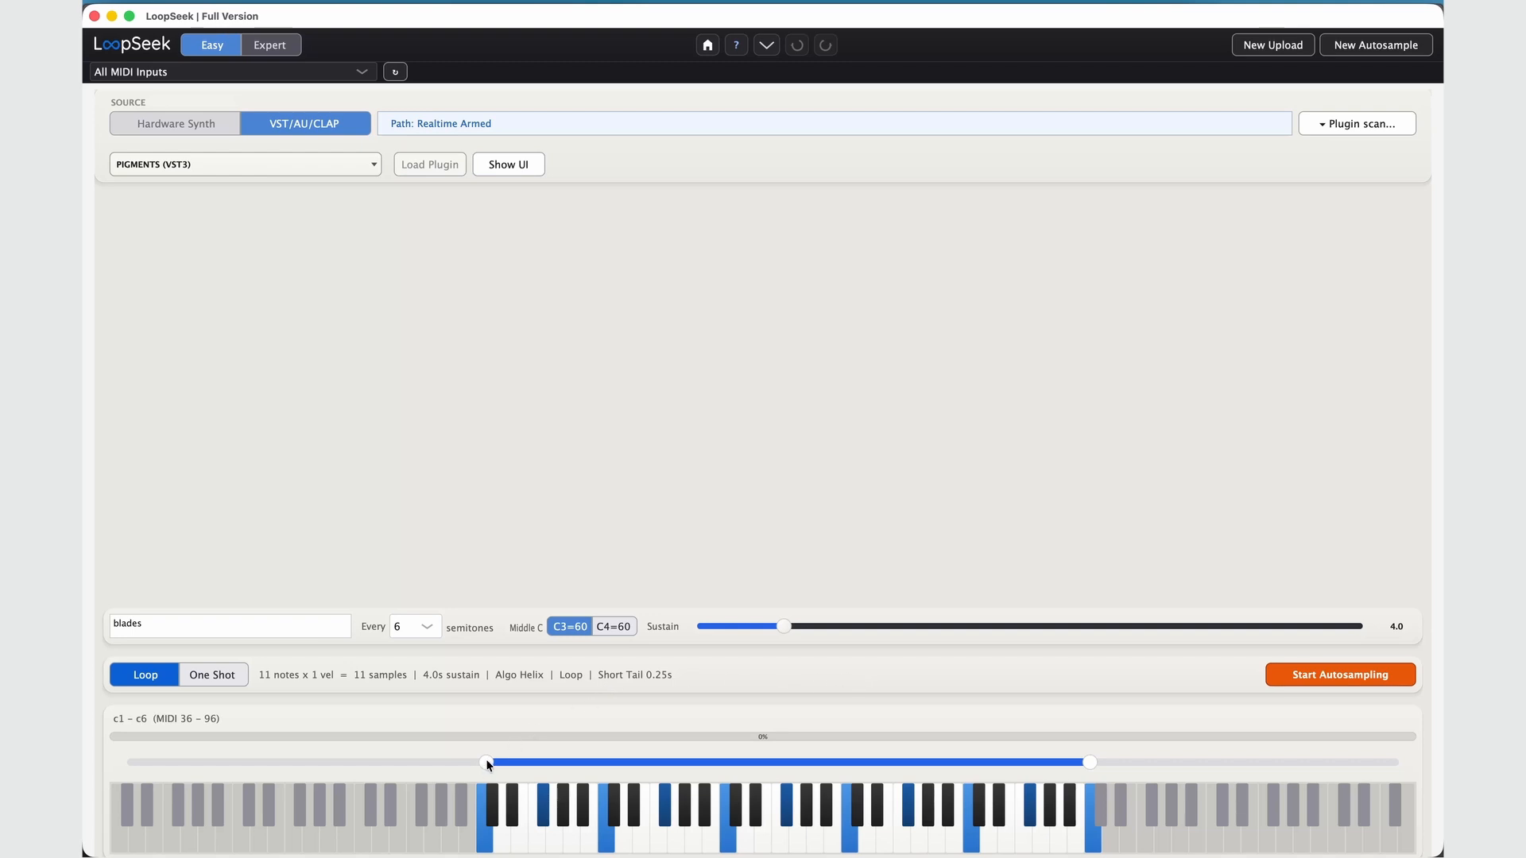
- Try a sampling key range of a0 to a5, and restore the range to c1 to c6
{"action": "left_click_drag", "start_coordinate": [482, 761], "coordinate": [455, 762]}
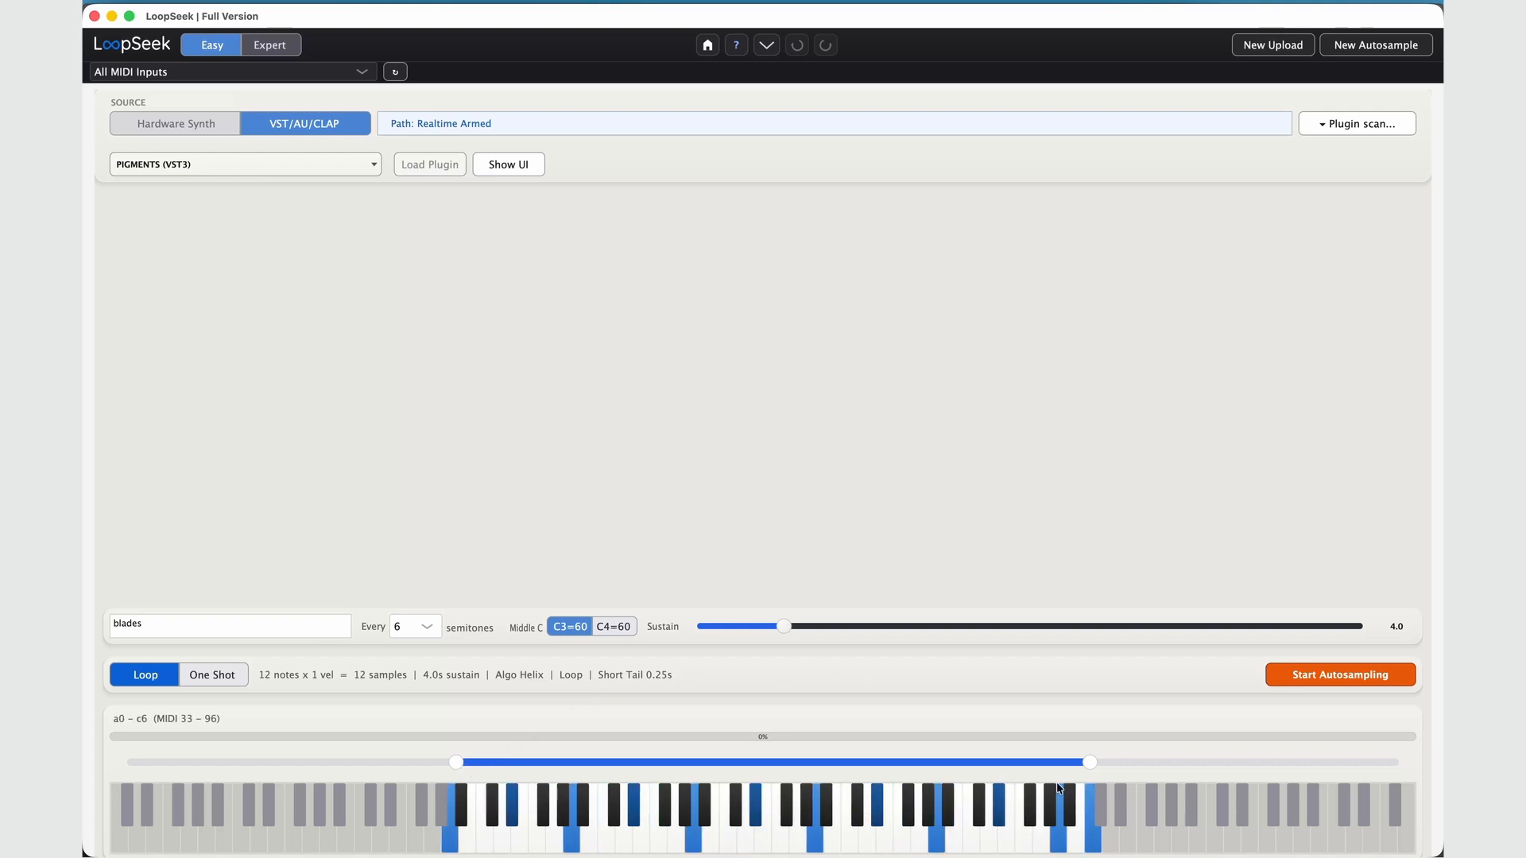
{"action": "left_click_drag", "start_coordinate": [1085, 762], "coordinate": [1060, 765]}
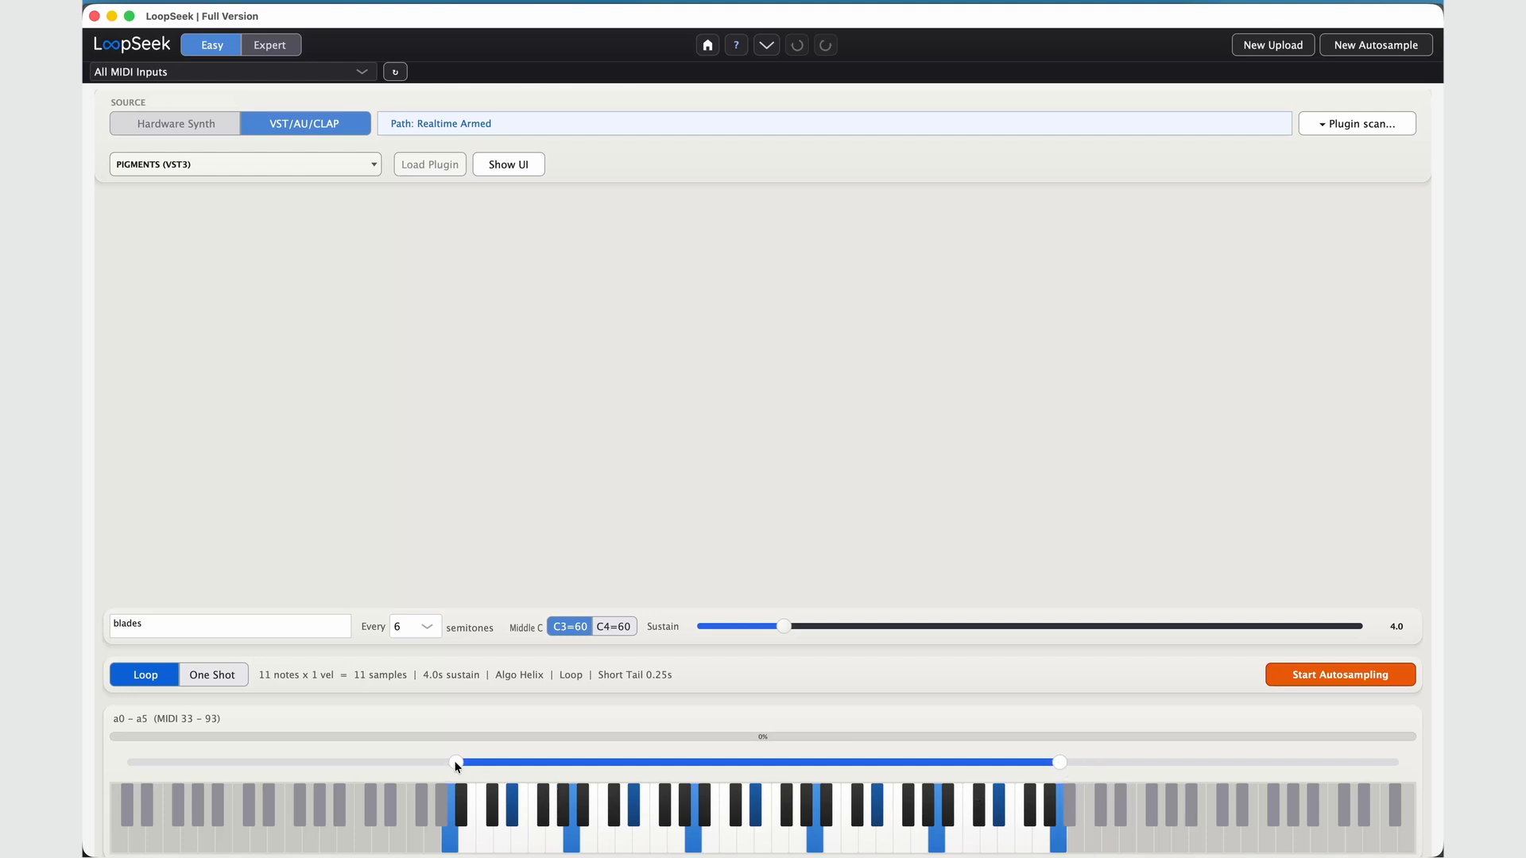
{"action": "left_click_drag", "start_coordinate": [456, 762], "coordinate": [484, 762]}
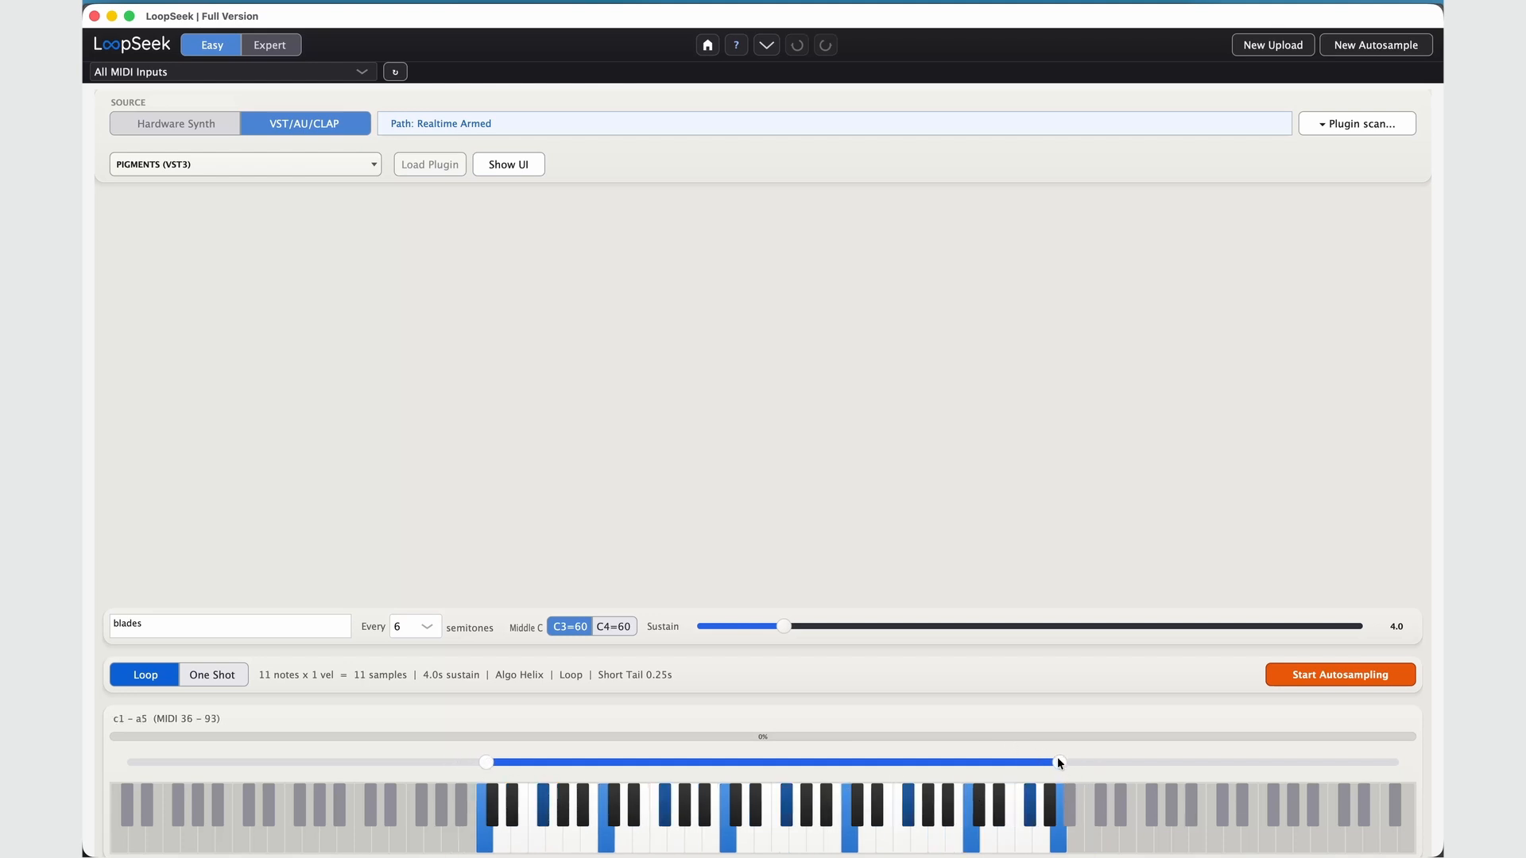
{"action": "left_click_drag", "start_coordinate": [1057, 762], "coordinate": [1089, 762]}
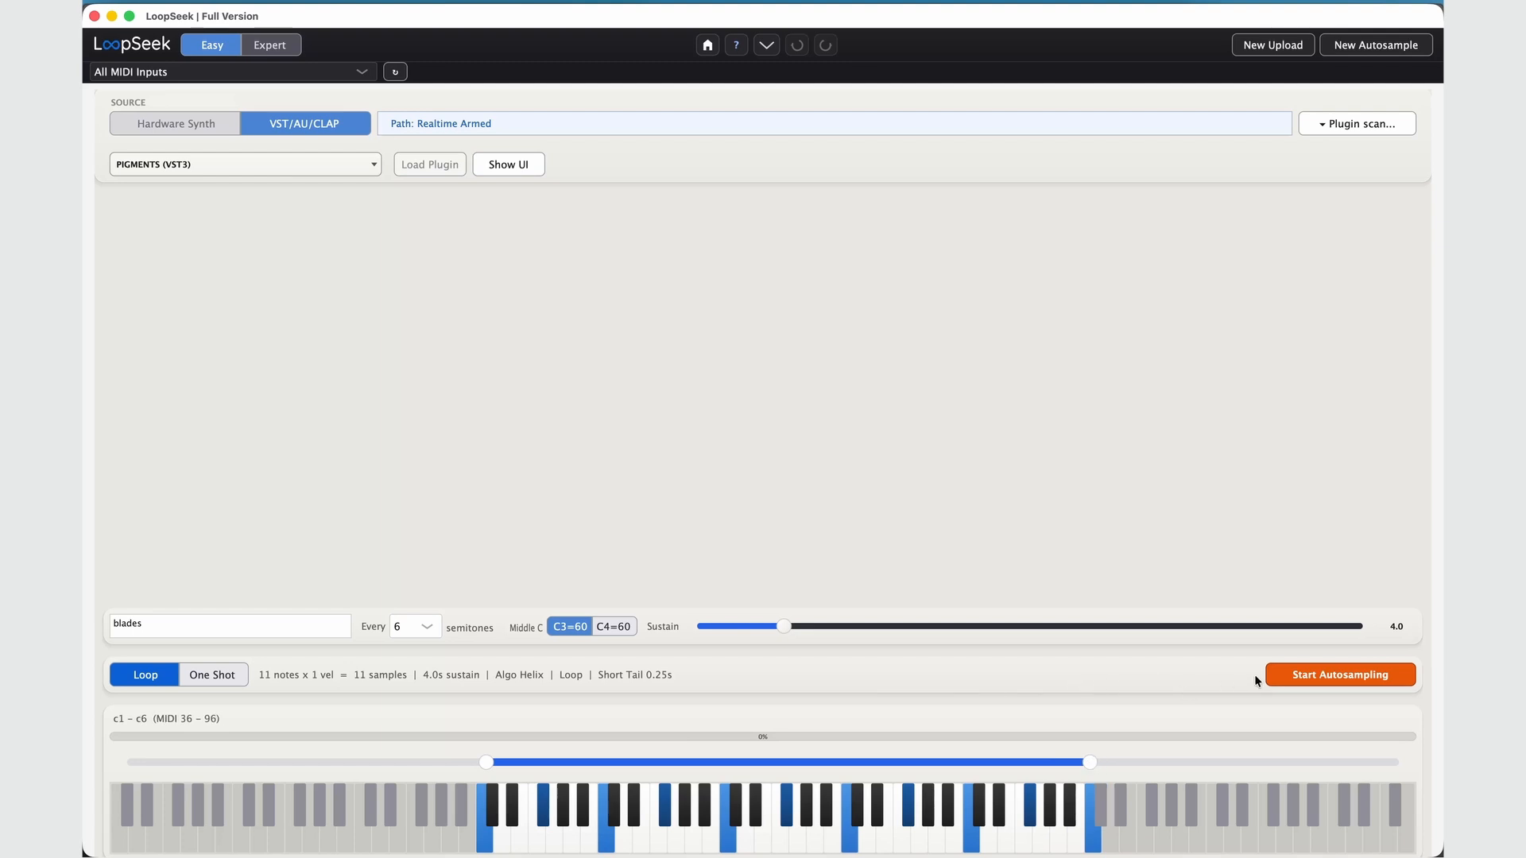
- Run the autosampling and audition the loop of the blades c1 sample
{"action": "left_click", "coordinate": [1339, 676]}
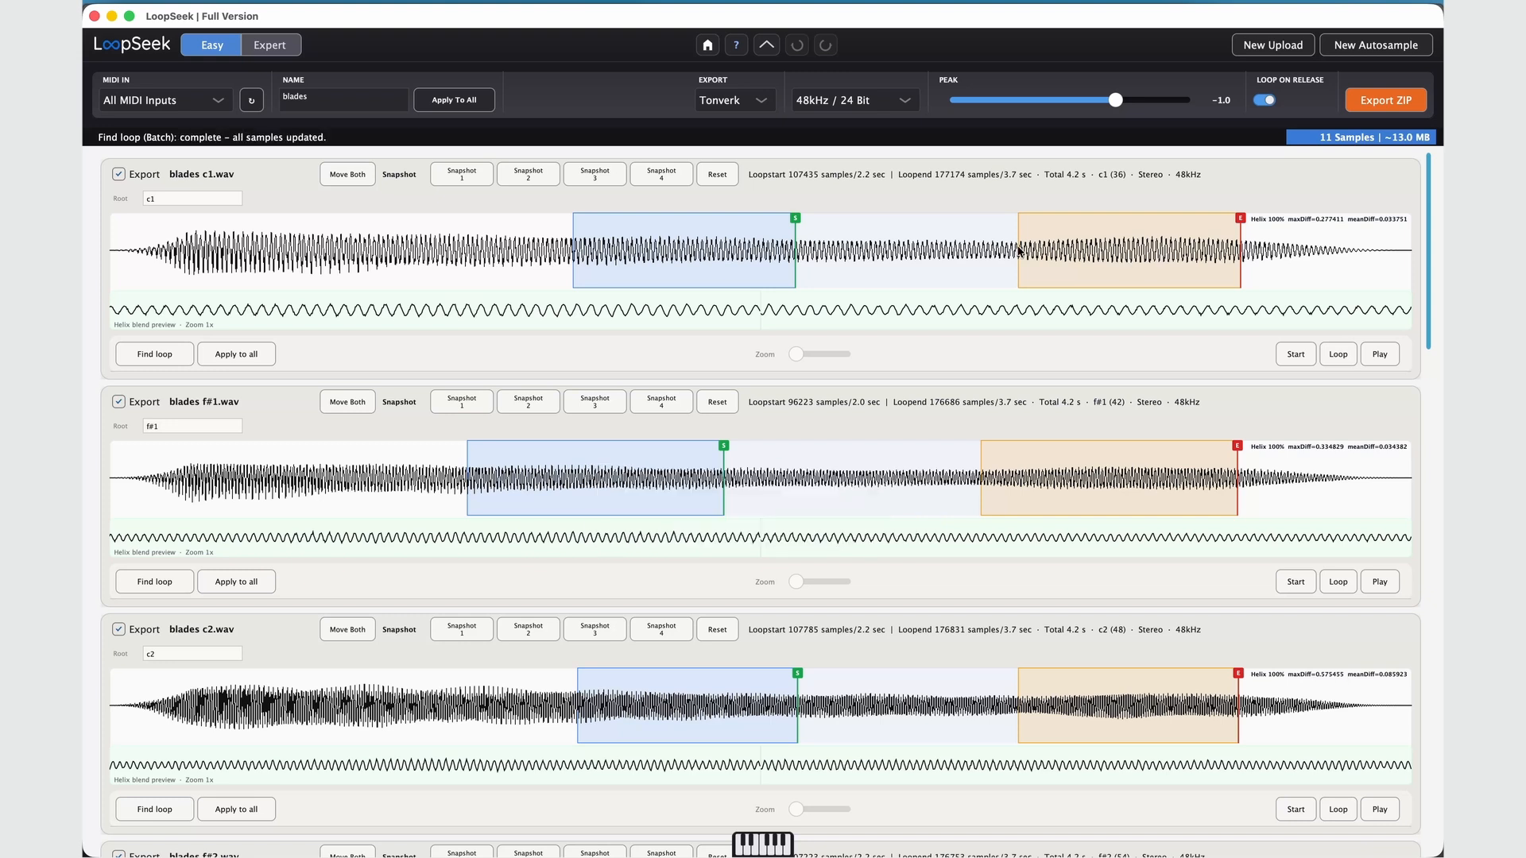
{"action": "left_click", "coordinate": [1335, 355]}
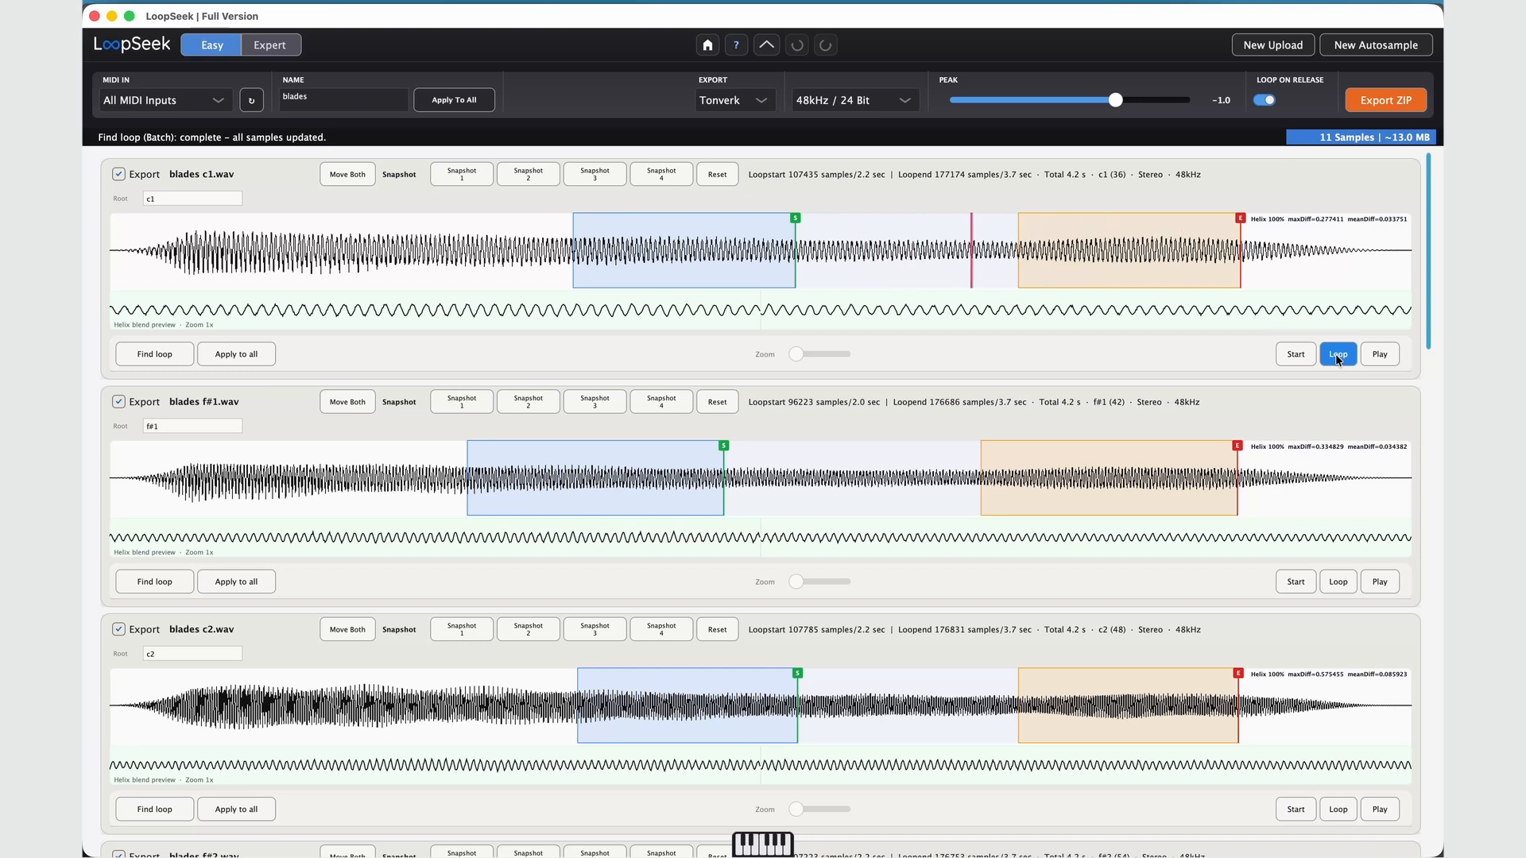
{"action": "left_click", "coordinate": [1338, 356]}
- Set the Helix blend to 1 in Expert mode and audition the blades c1 sample from its loop and its start
{"action": "left_click", "coordinate": [270, 45]}
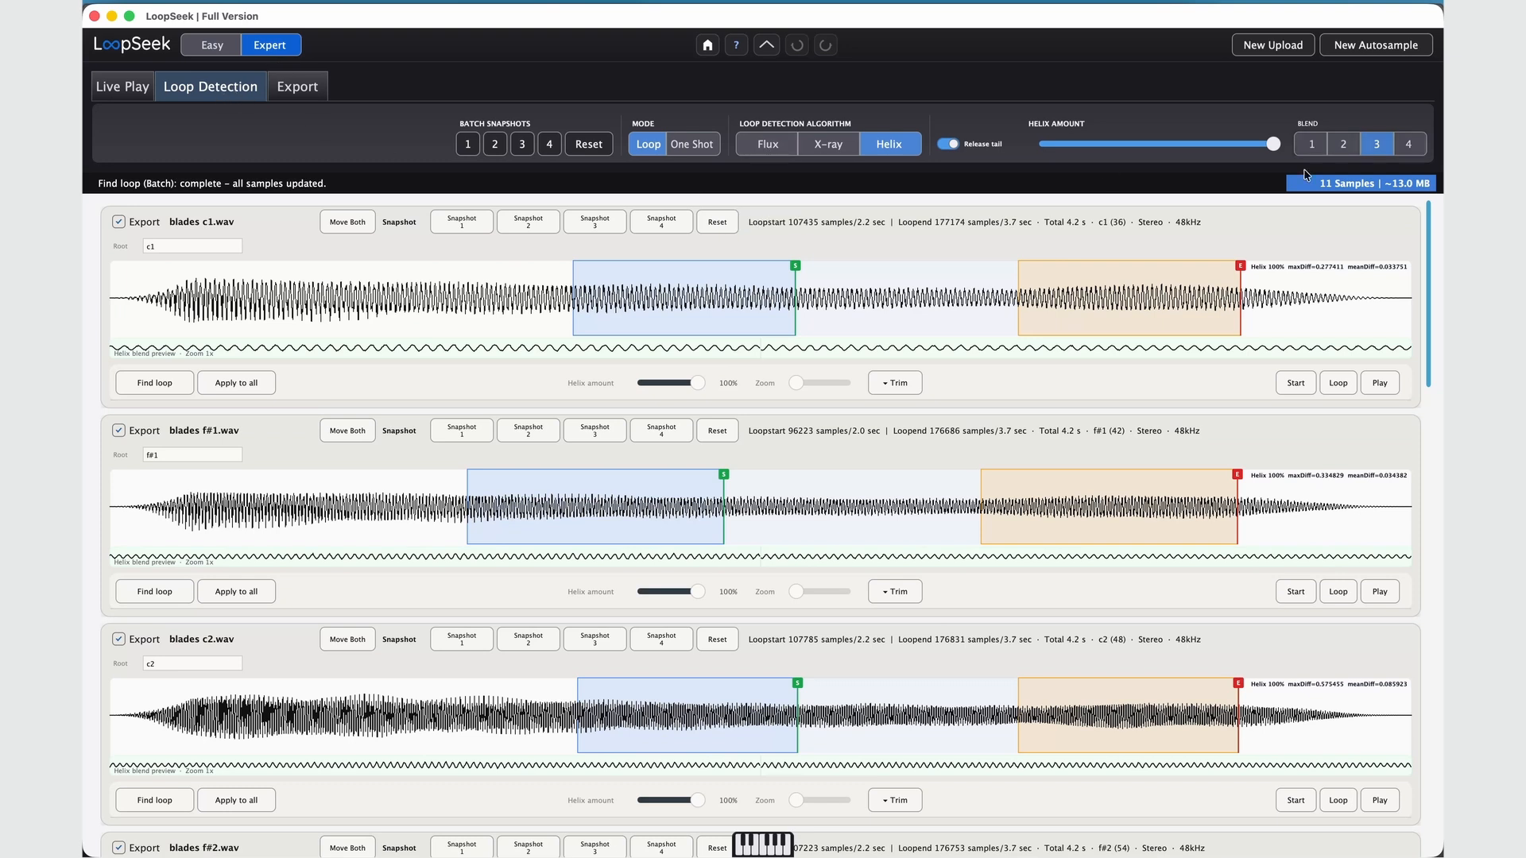
{"action": "left_click", "coordinate": [1311, 145]}
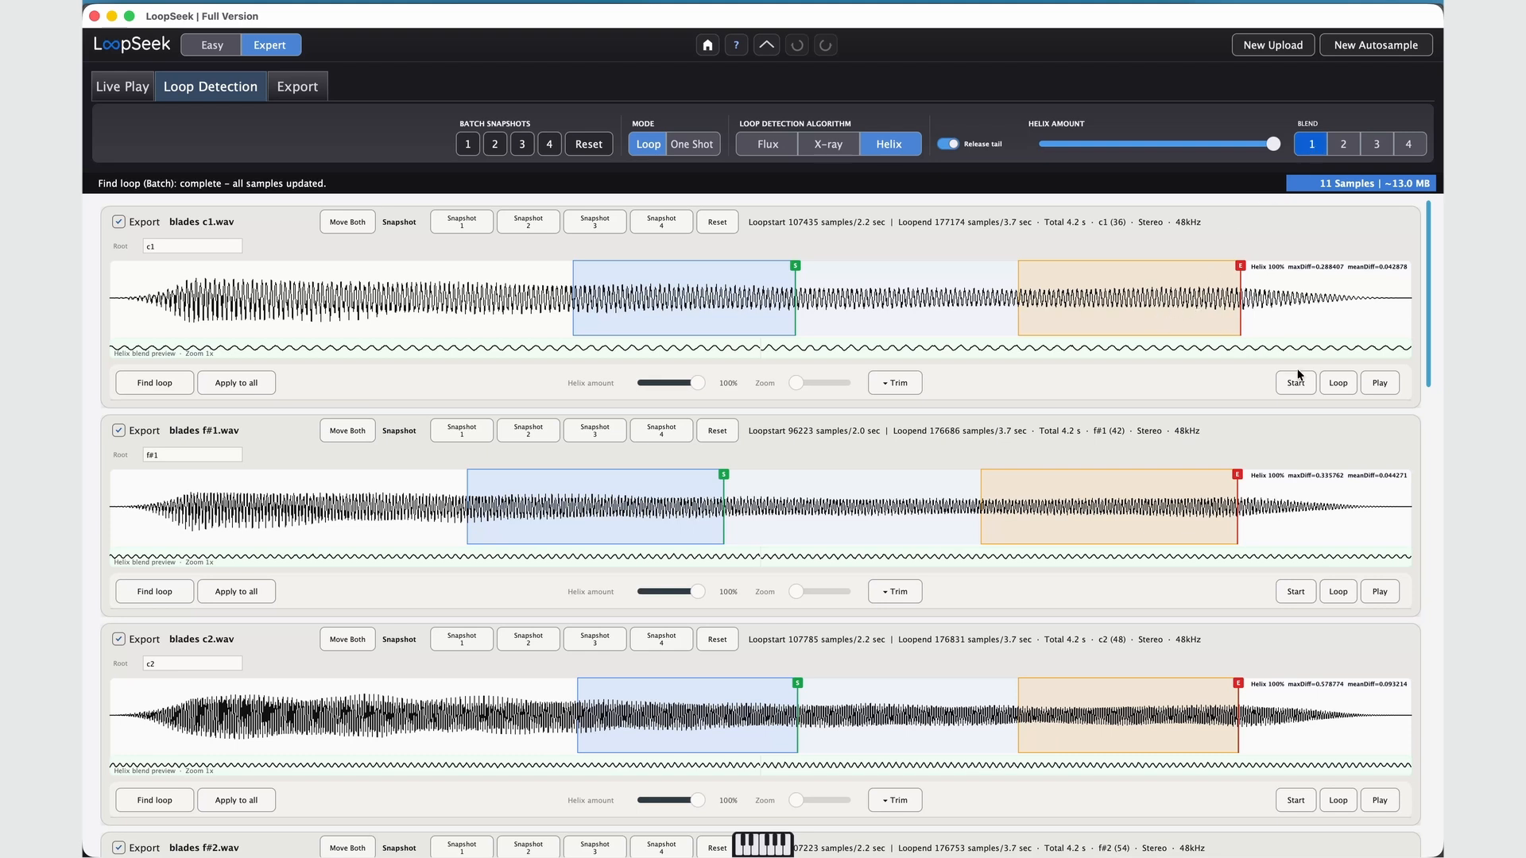
{"action": "left_click", "coordinate": [1339, 385]}
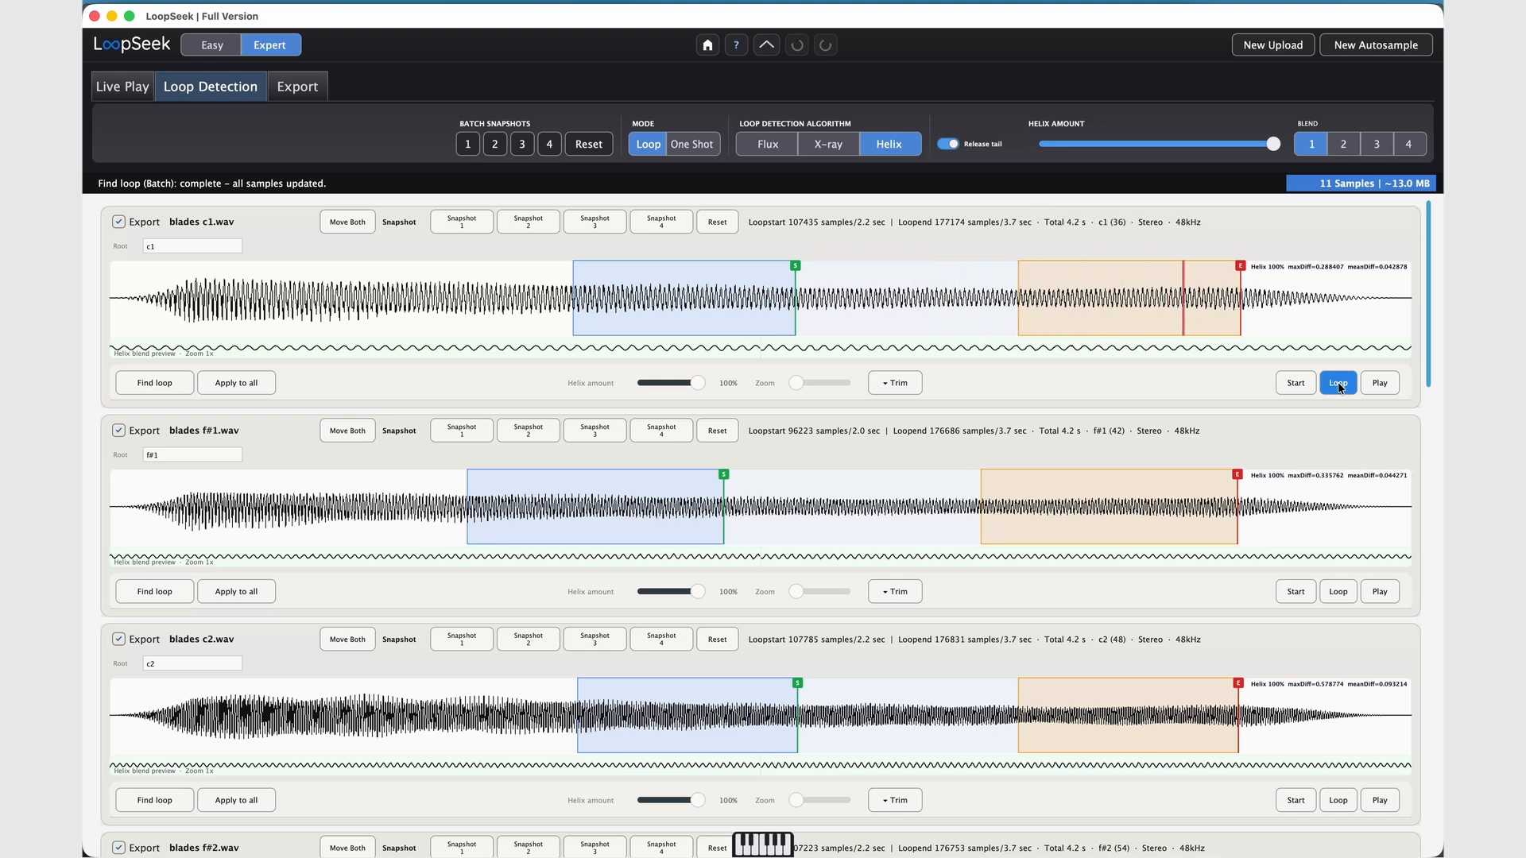
{"action": "left_click", "coordinate": [1339, 384]}
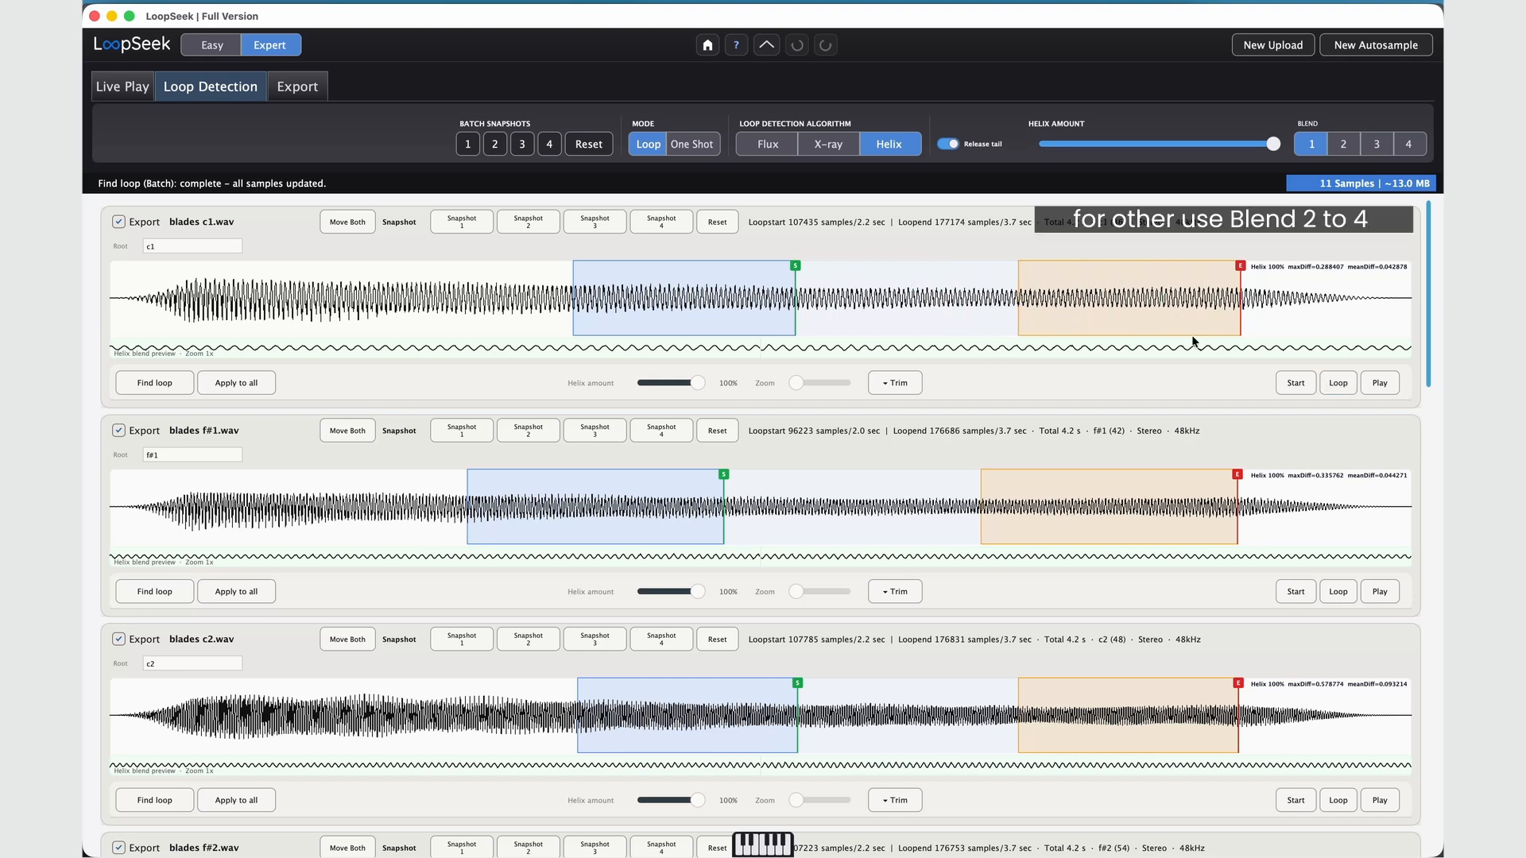
{"action": "left_click", "coordinate": [1294, 385]}
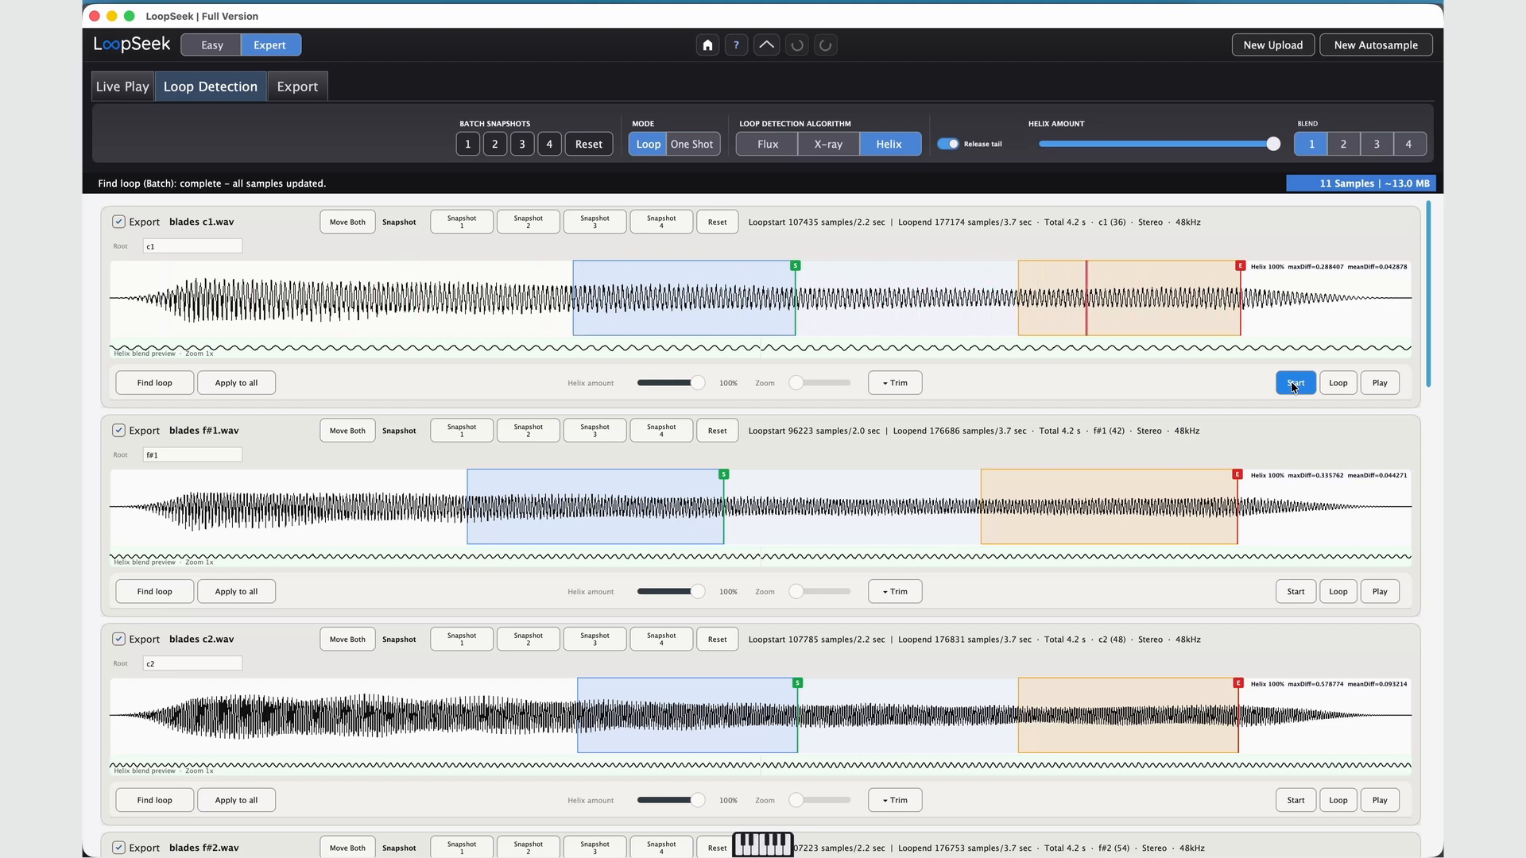
{"action": "left_click", "coordinate": [1293, 385]}
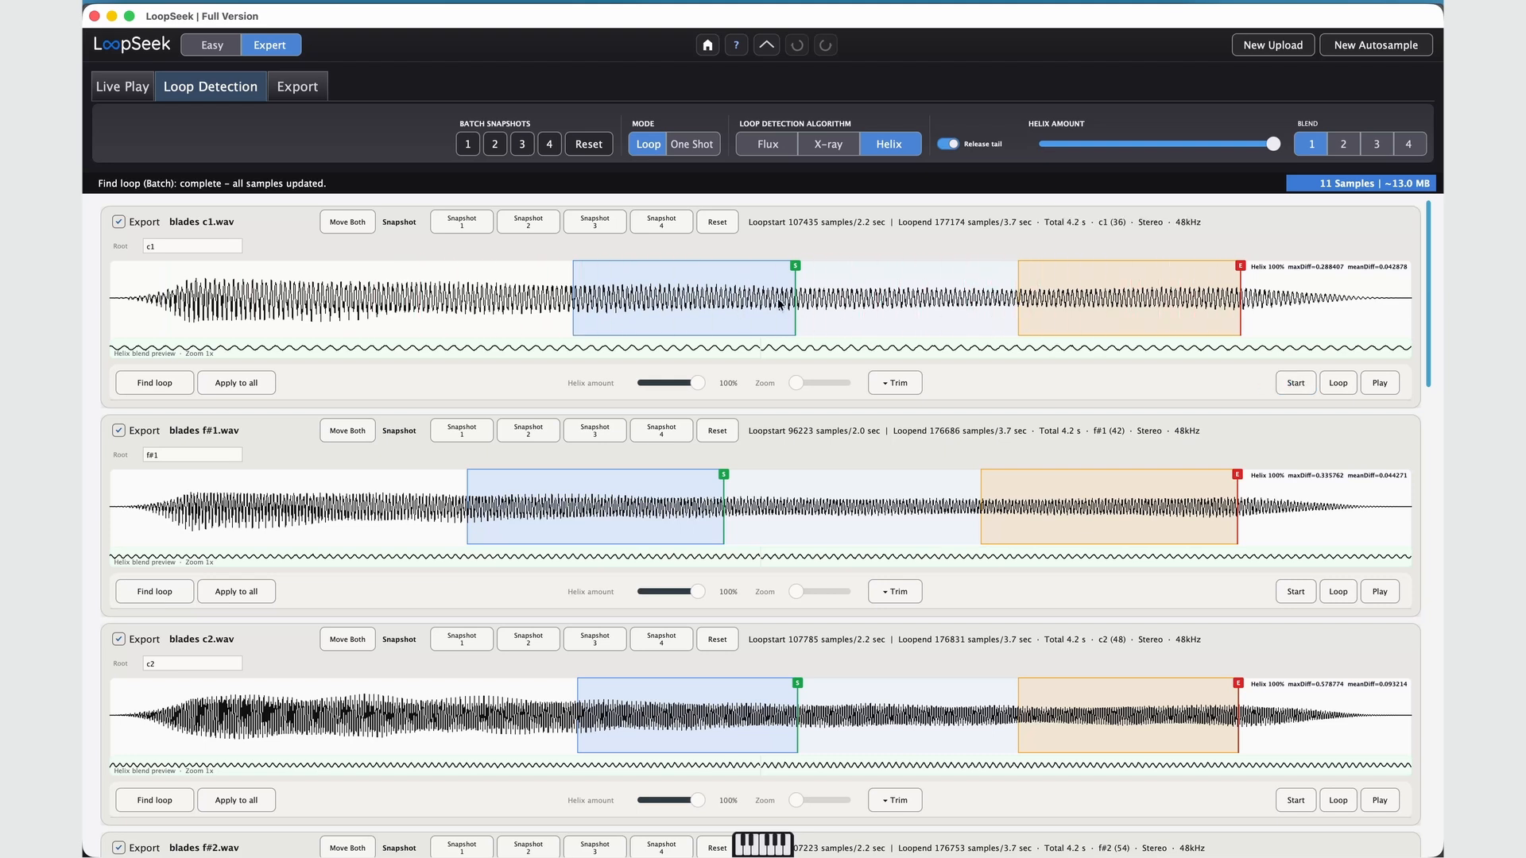
- Try Helix blends 2 and 3 on the sampled notes, and set the blend to 2
{"action": "scroll", "coordinate": [934, 326], "scroll_direction": "down", "scroll_amount": 10}
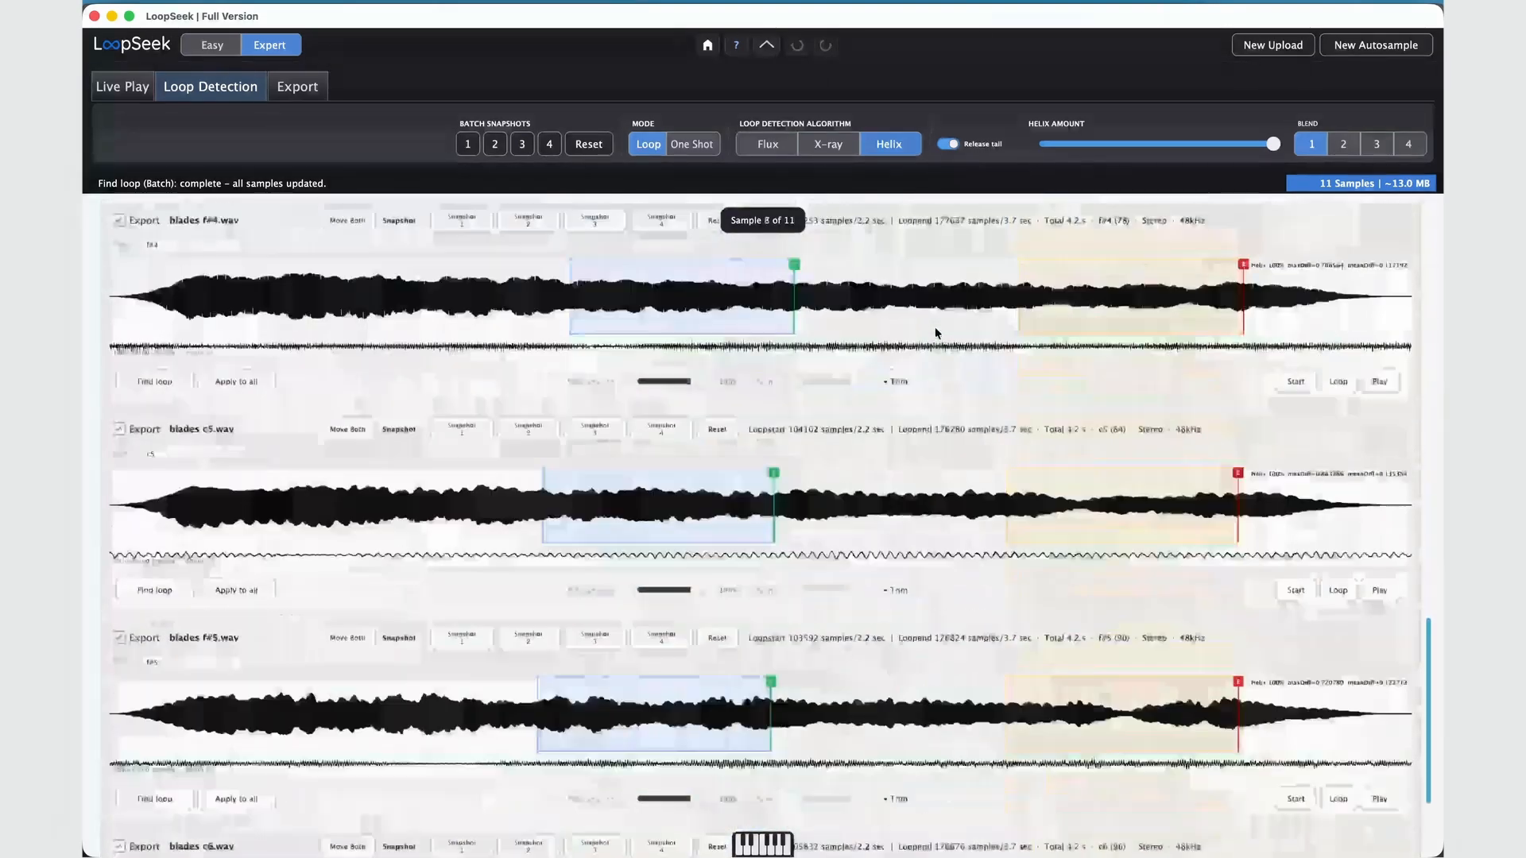
{"action": "scroll", "coordinate": [934, 333], "scroll_direction": "down", "scroll_amount": 3}
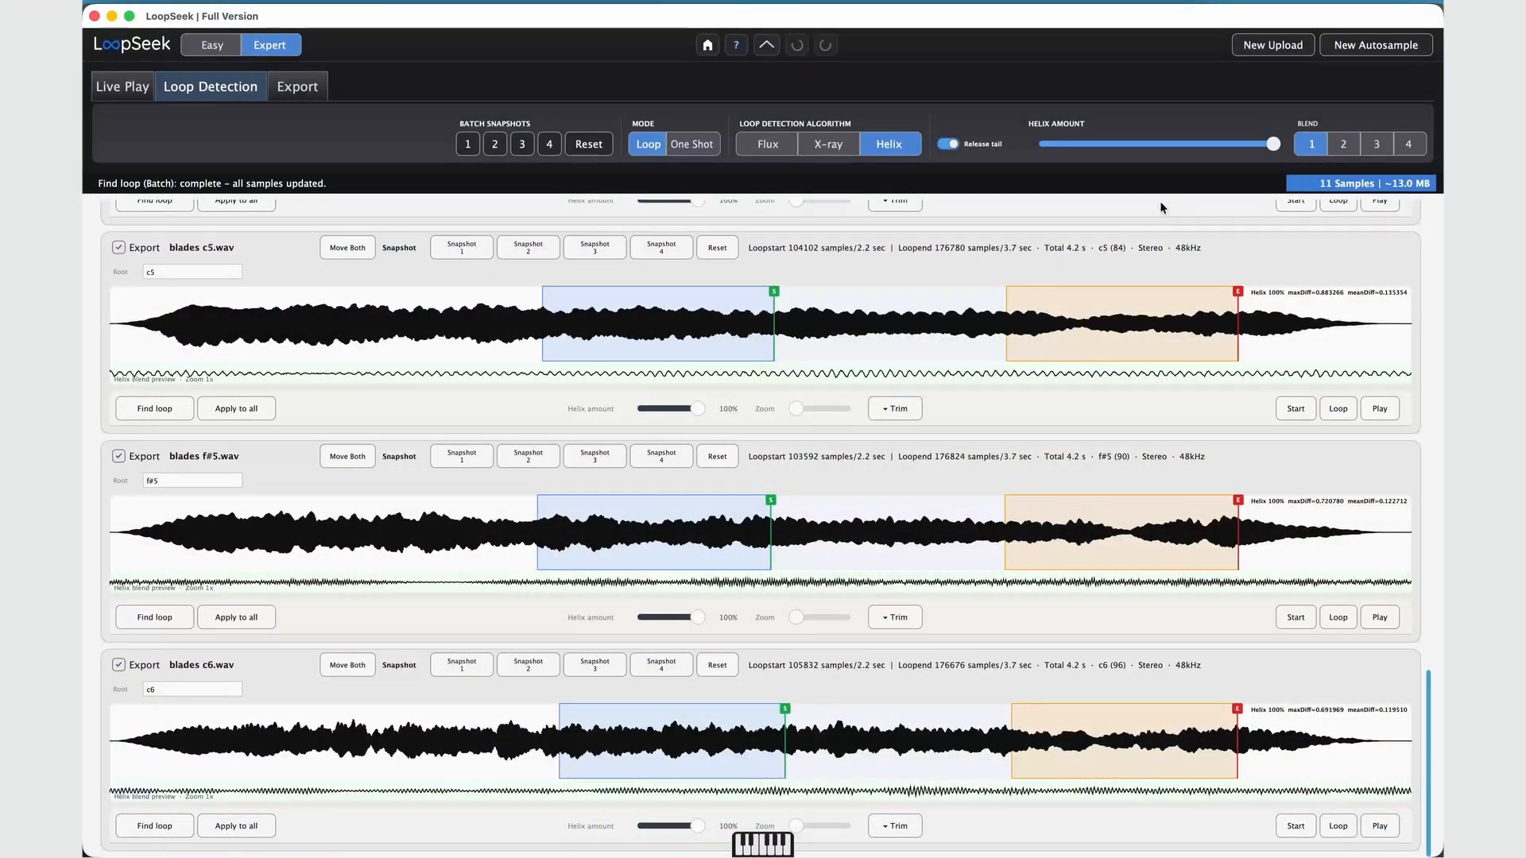
{"action": "left_click", "coordinate": [1343, 146]}
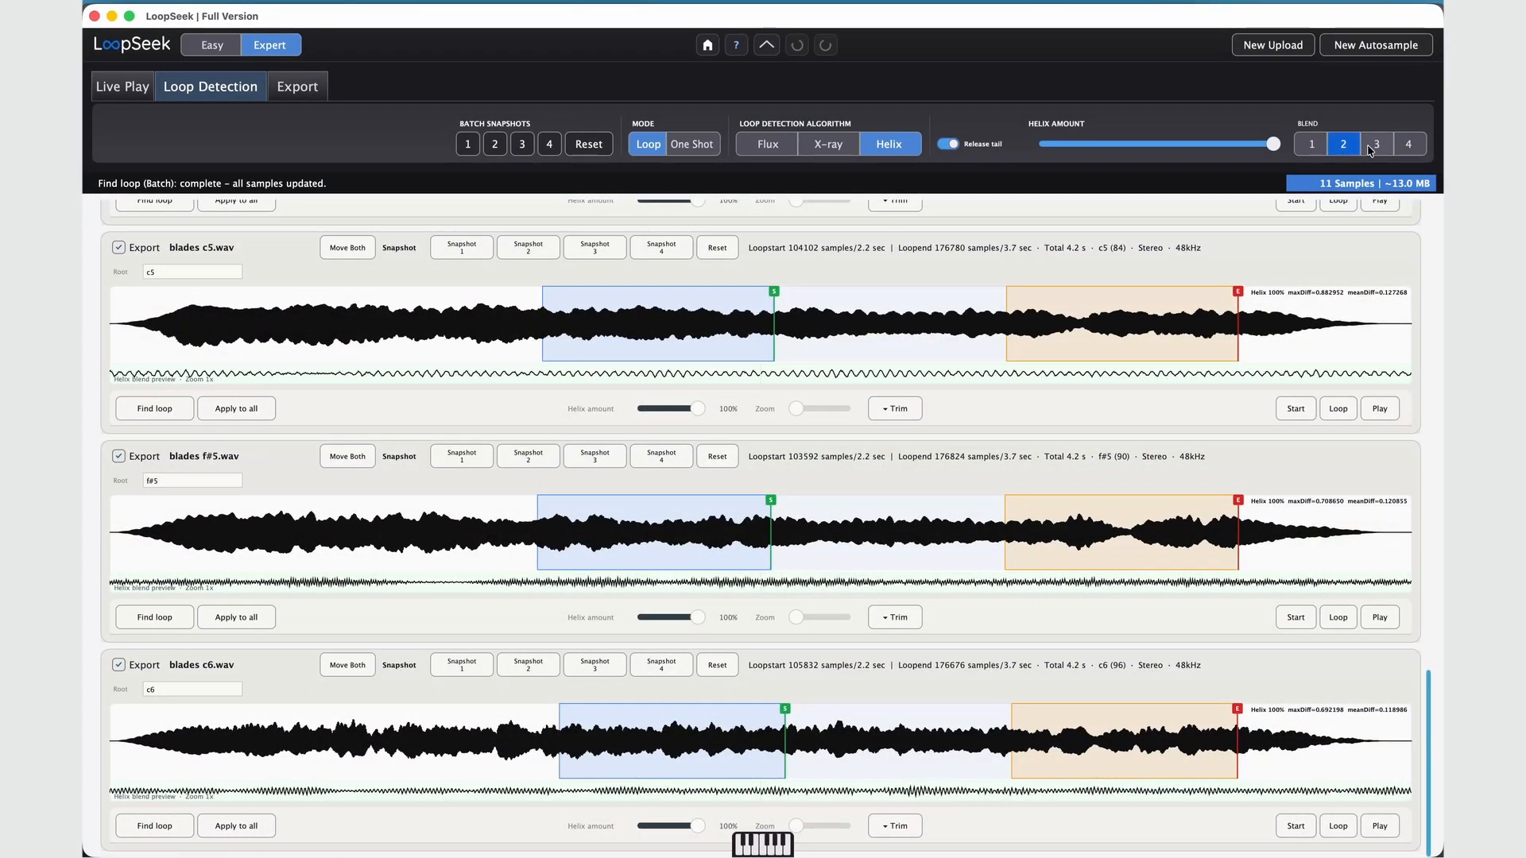
{"action": "left_click", "coordinate": [1377, 145]}
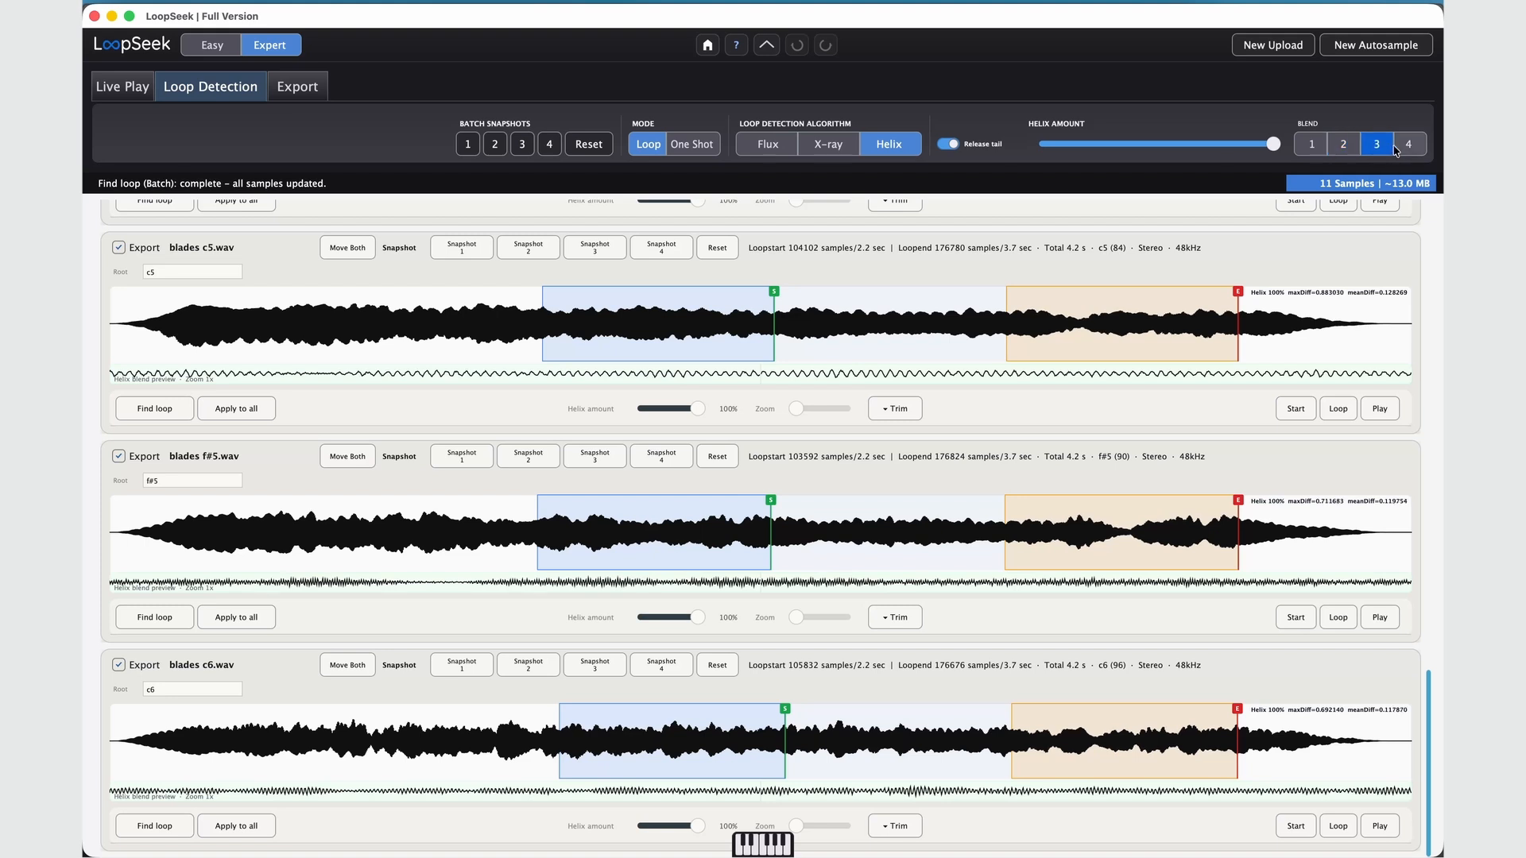
{"action": "left_click", "coordinate": [1343, 145]}
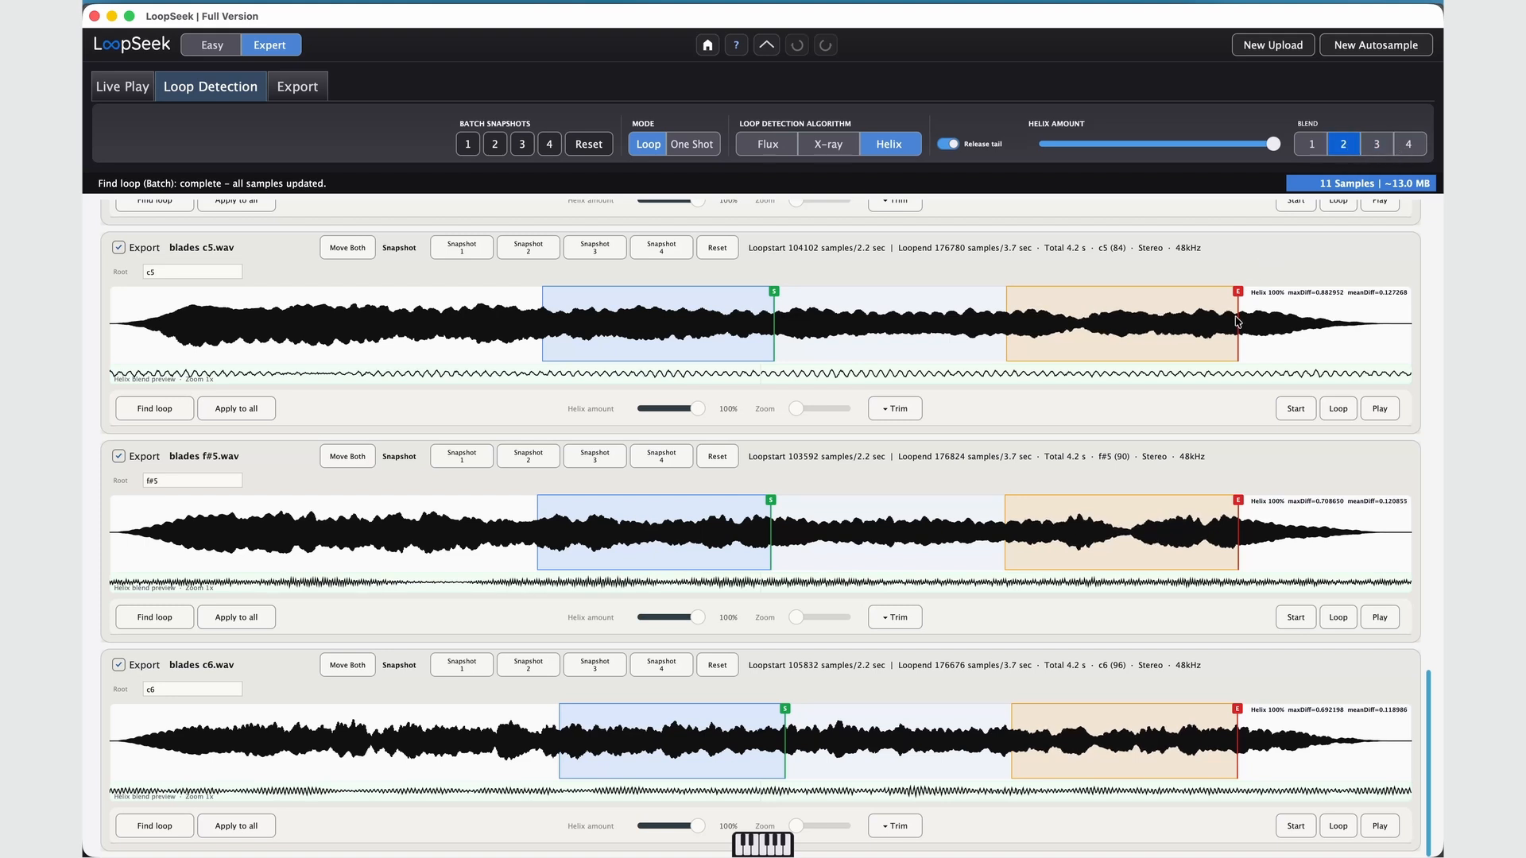
- Move the loop ends of blades c5 and f#5 earlier, to about 173302 and 175380 samples, and audition the melancholia chord loop
{"action": "mouse_move", "coordinate": [1237, 321]}
{"action": "left_mouse_down"}
{"action": "mouse_move", "coordinate": [1210, 337]}
{"action": "mouse_move", "coordinate": [1215, 324]}
{"action": "left_mouse_up"}
{"action": "left_click", "coordinate": [763, 844]}
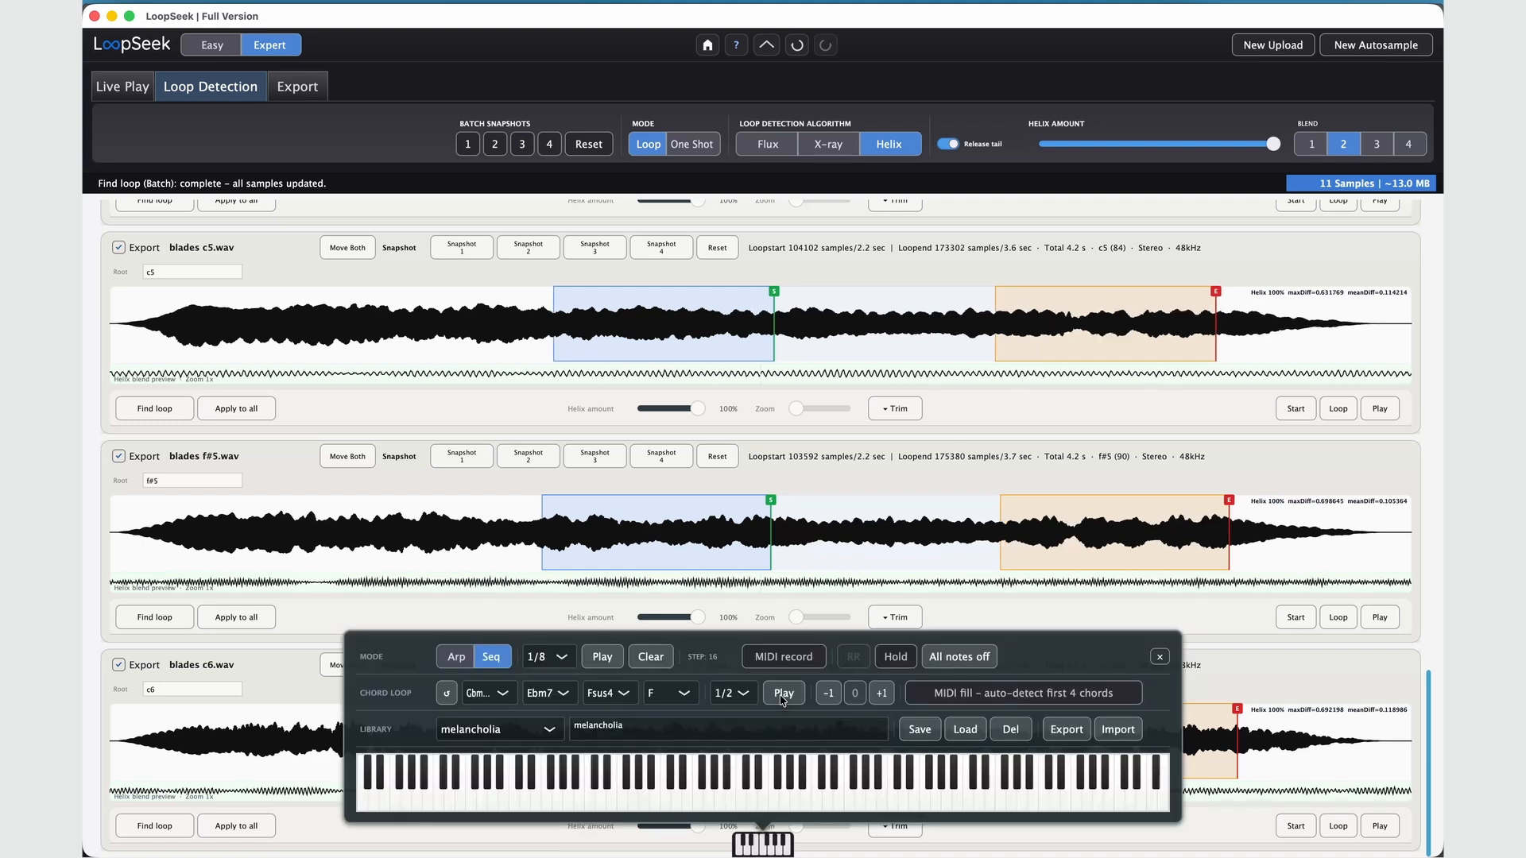
{"action": "left_click", "coordinate": [785, 698]}
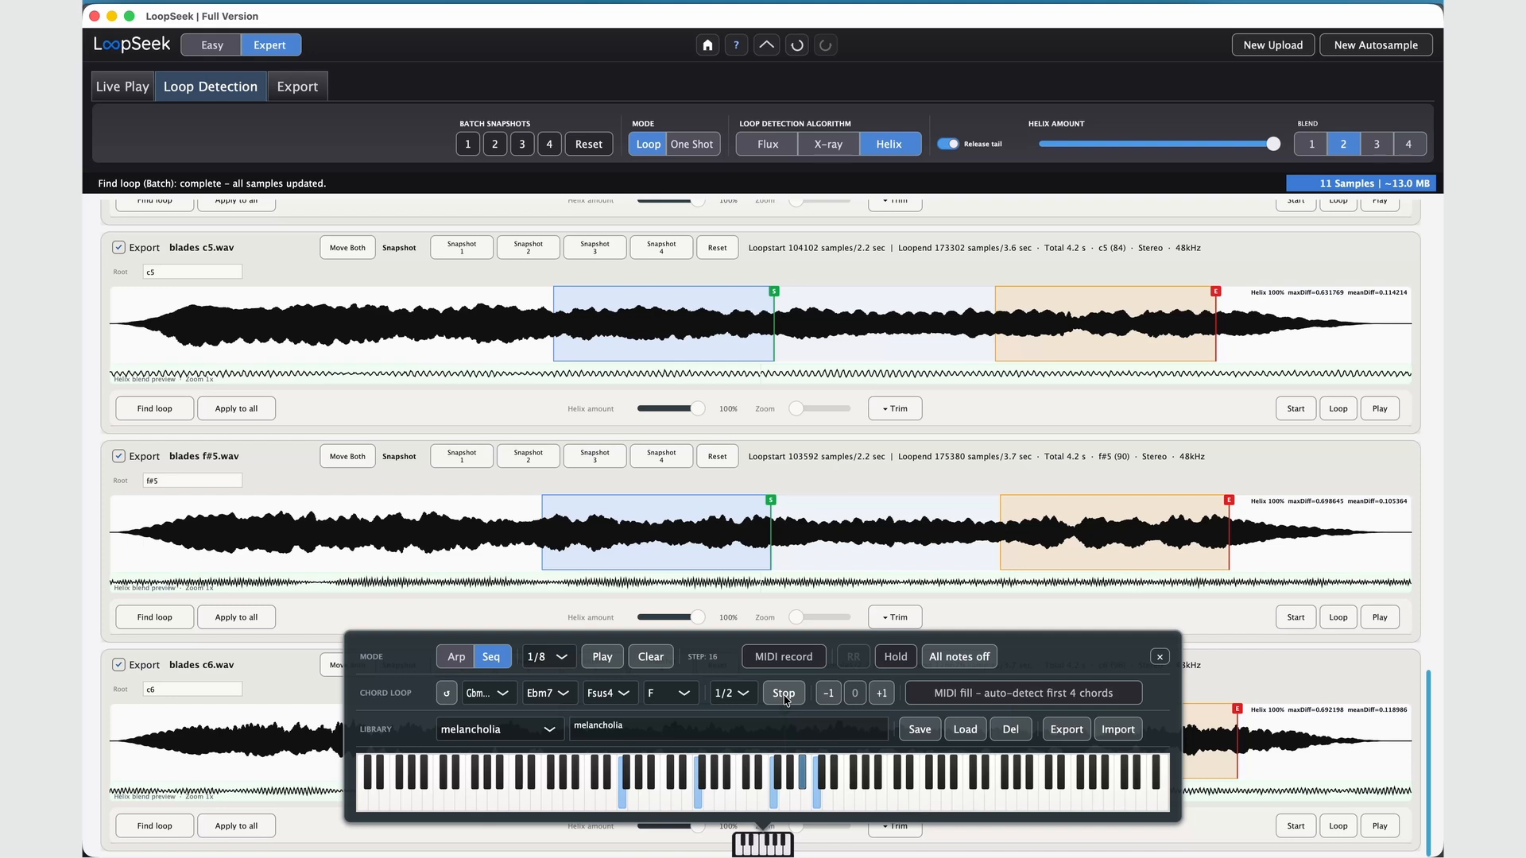
{"action": "left_click", "coordinate": [783, 694]}
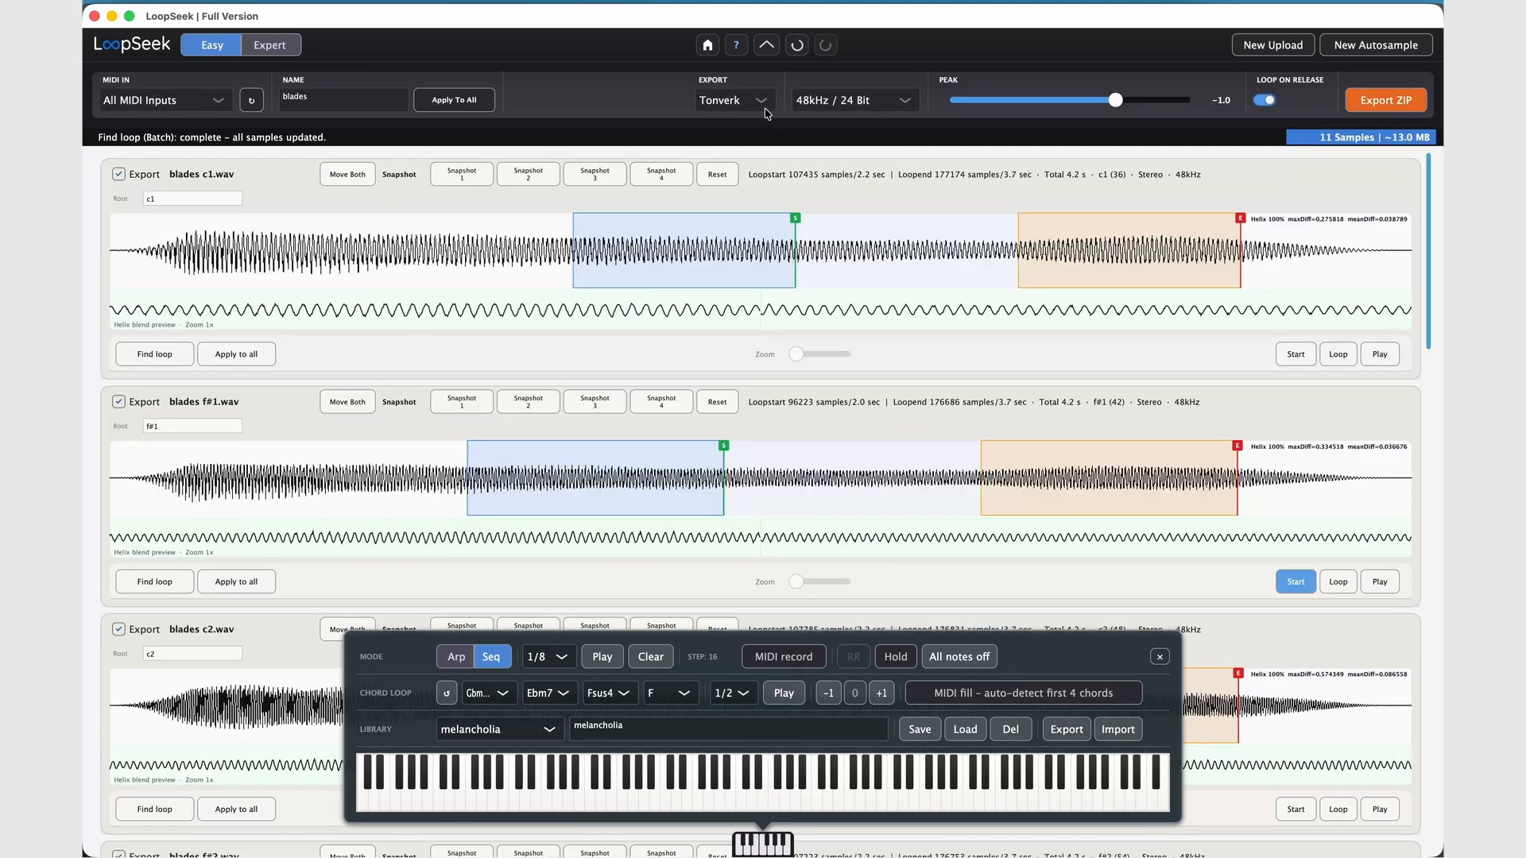
- Check the export options in Easy mode, keeping Tonverk and 48kHz / 24 Bit, and export the samples as the blades ZIP in the multisamples folder
{"action": "left_click", "coordinate": [756, 102]}
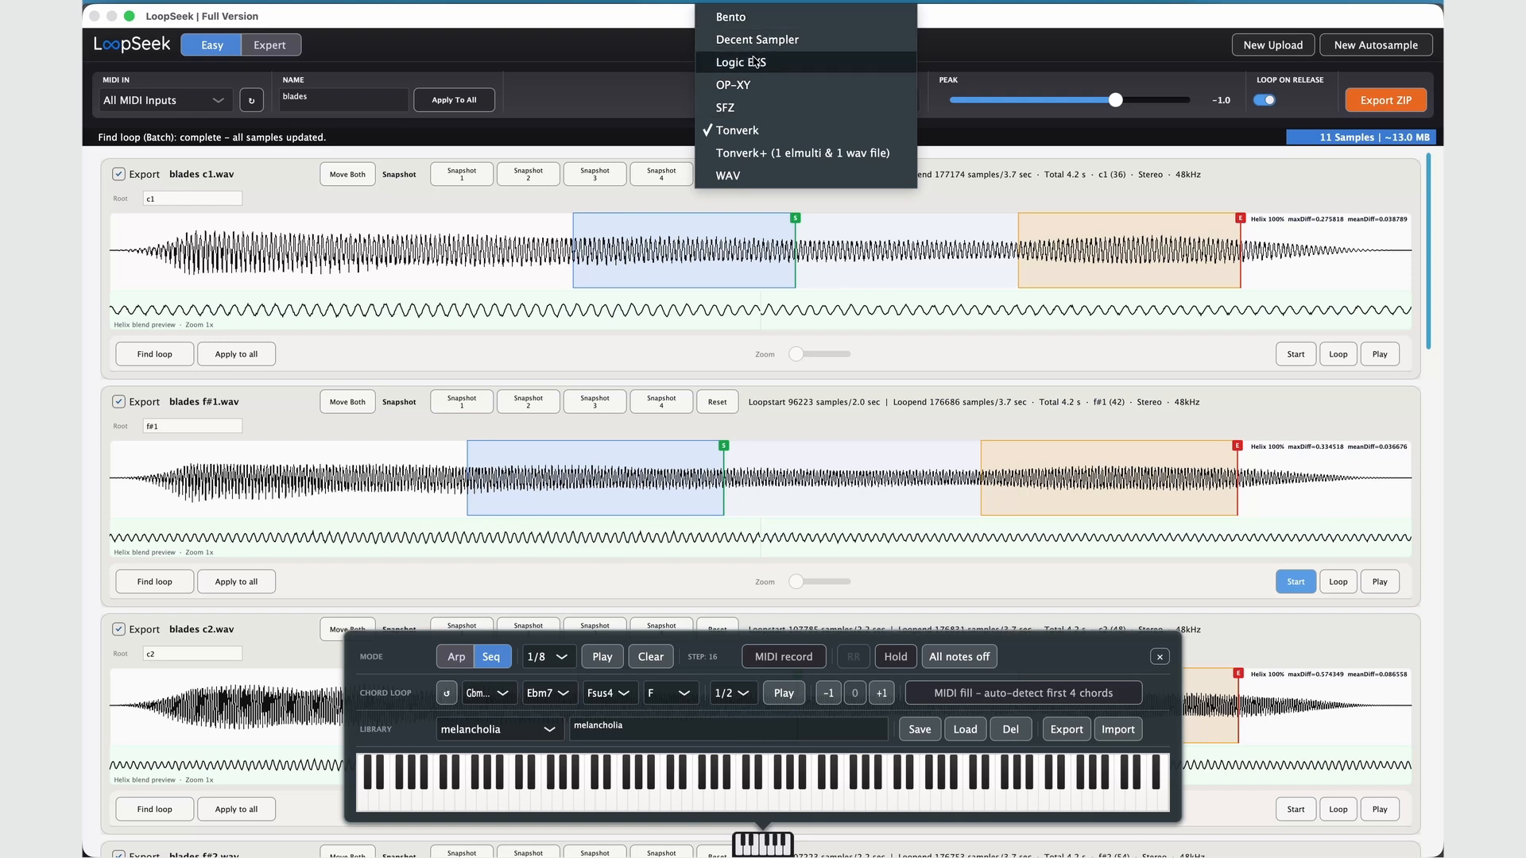
{"action": "left_click", "coordinate": [985, 56]}
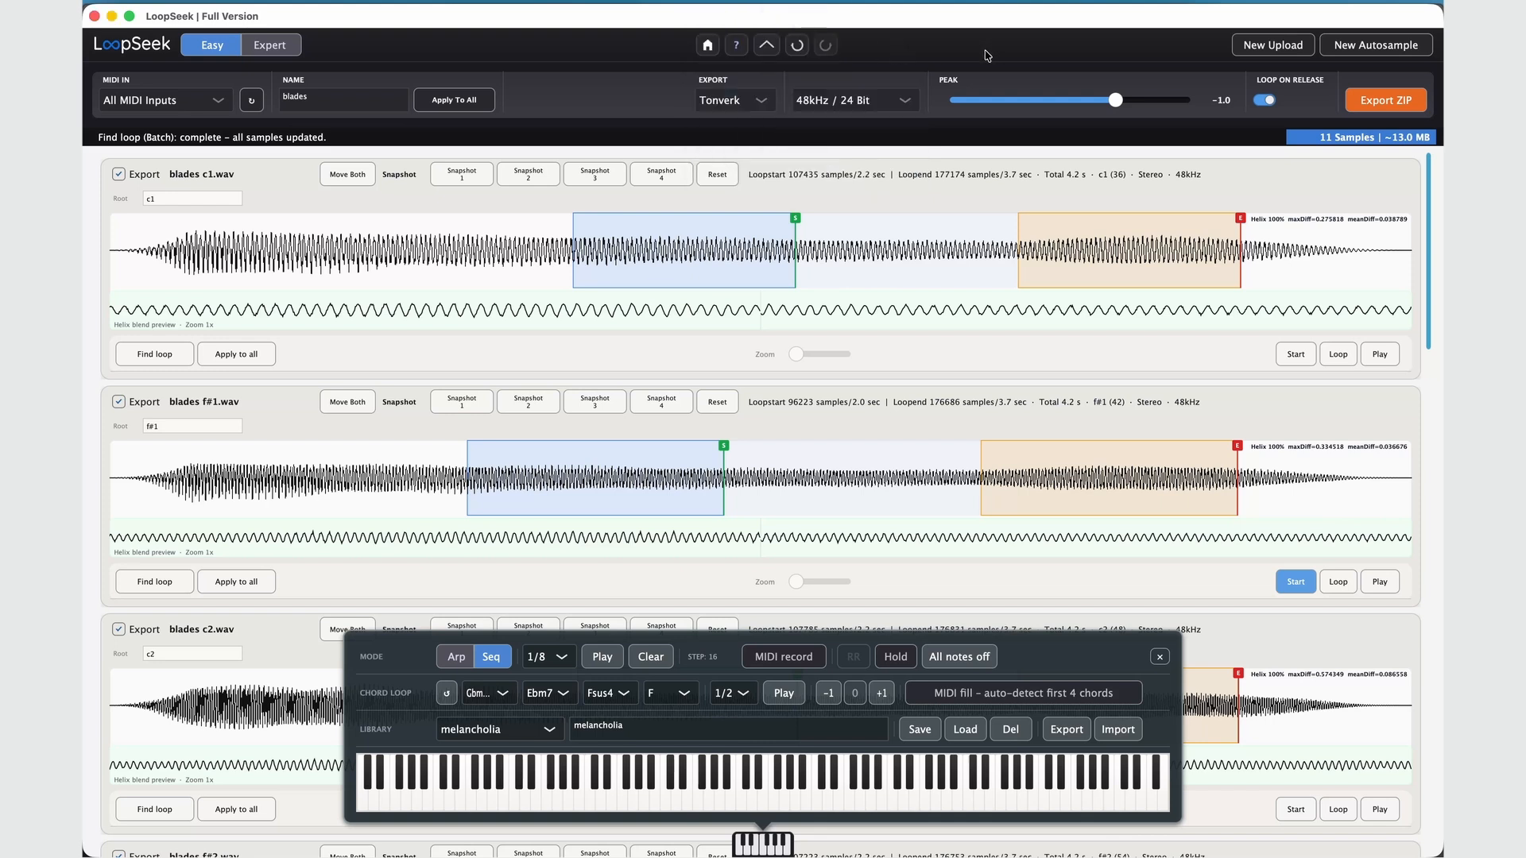
{"action": "left_click", "coordinate": [864, 106]}
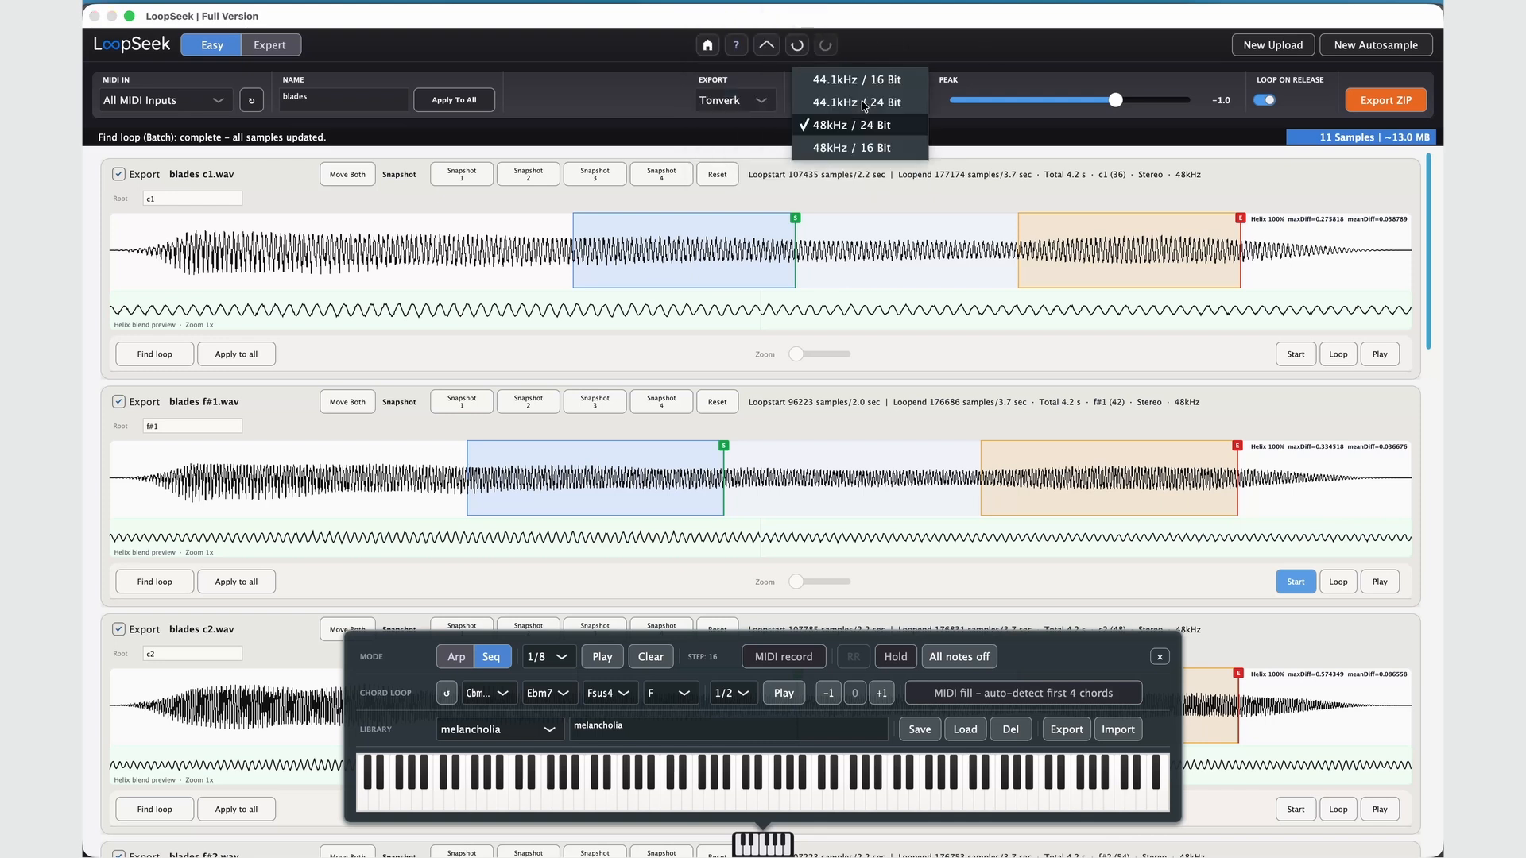
{"action": "left_click", "coordinate": [940, 68]}
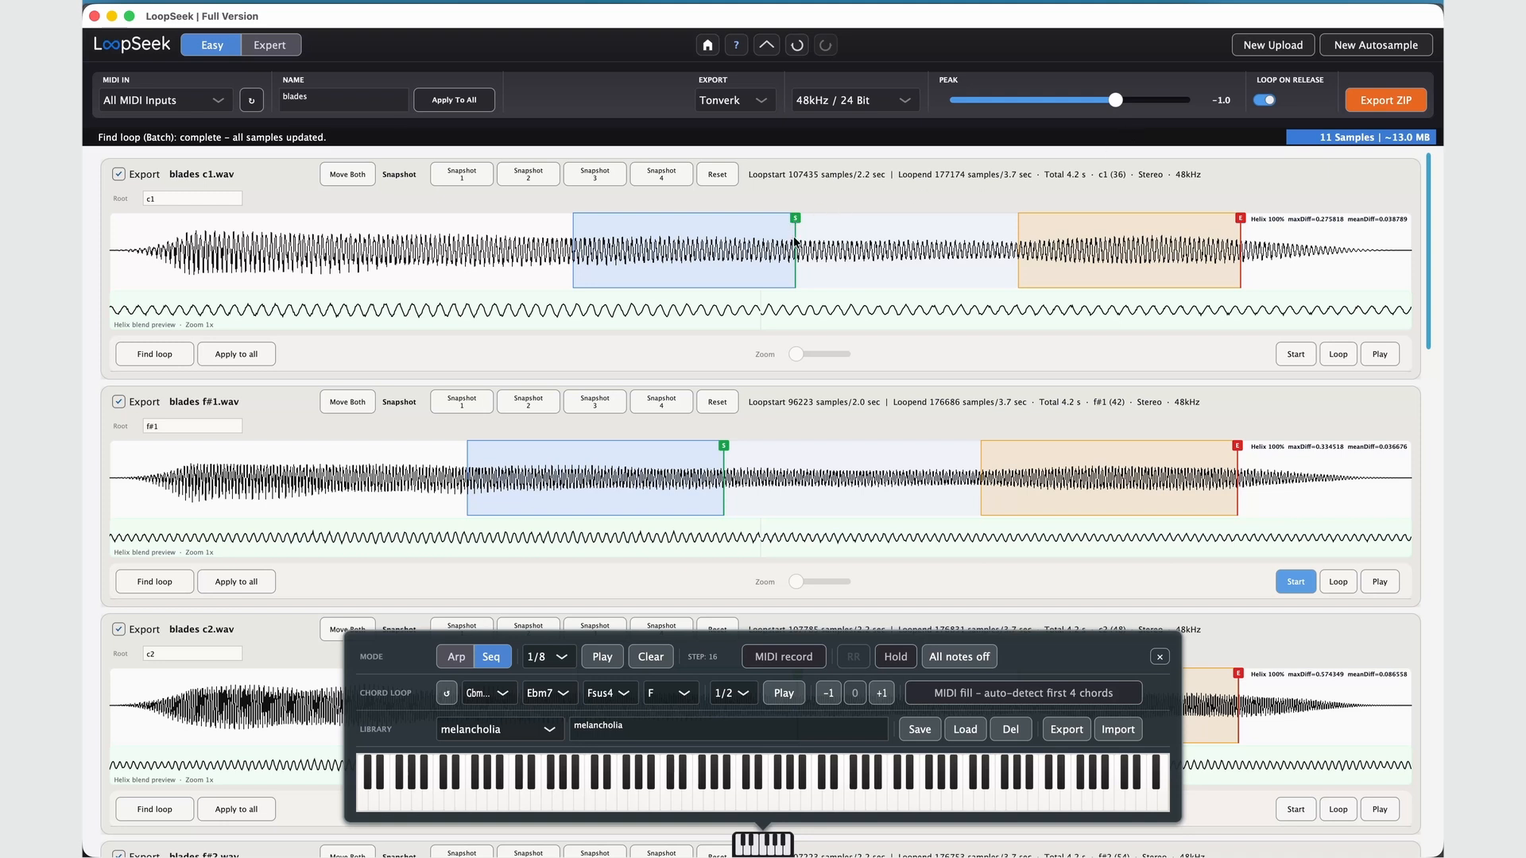
{"action": "left_click", "coordinate": [1379, 103]}
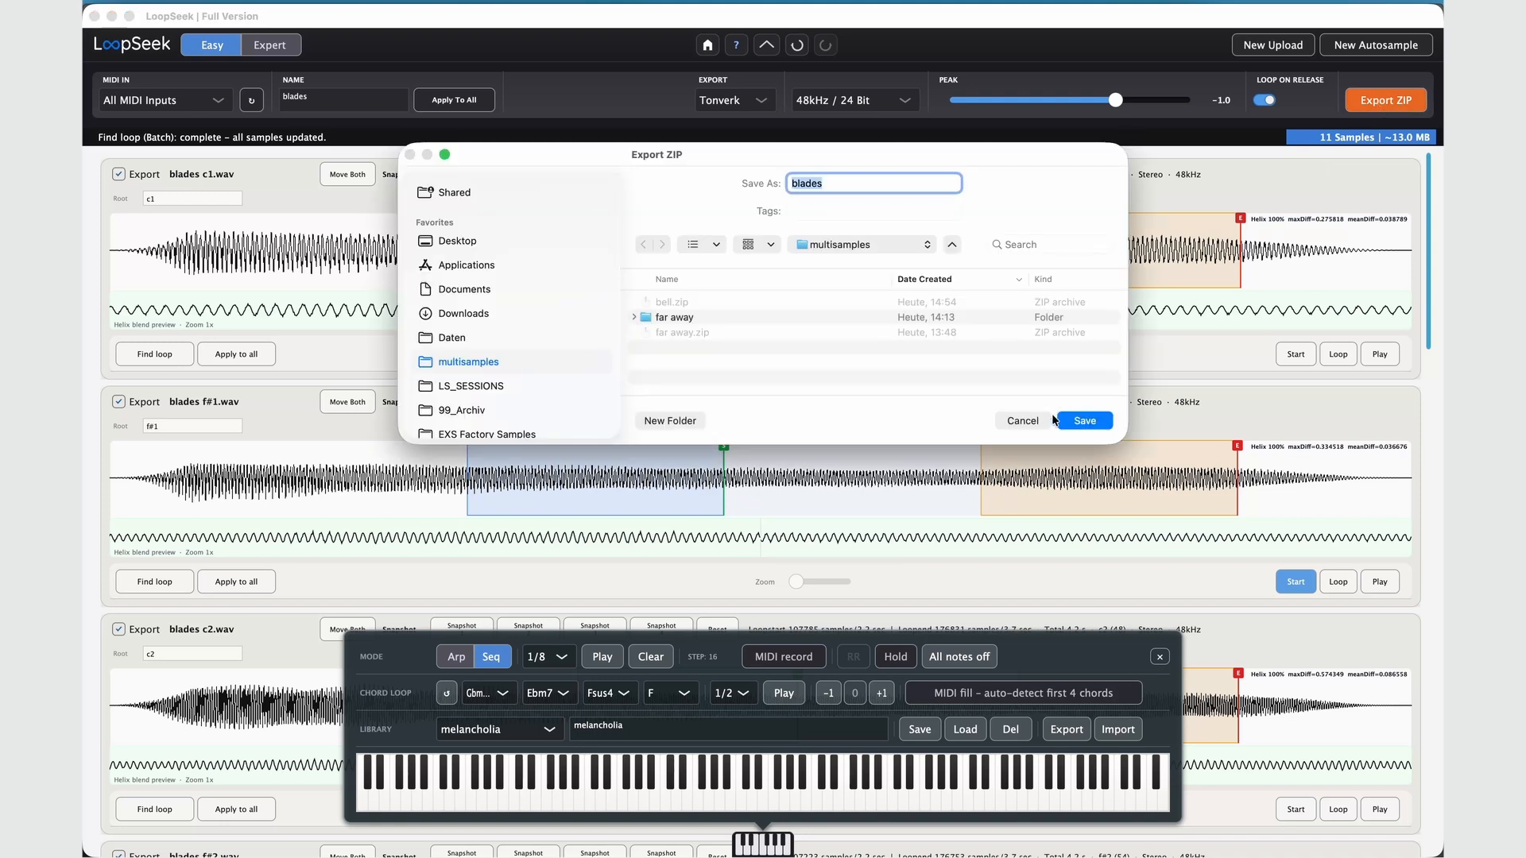
{"action": "left_click", "coordinate": [1082, 421]}
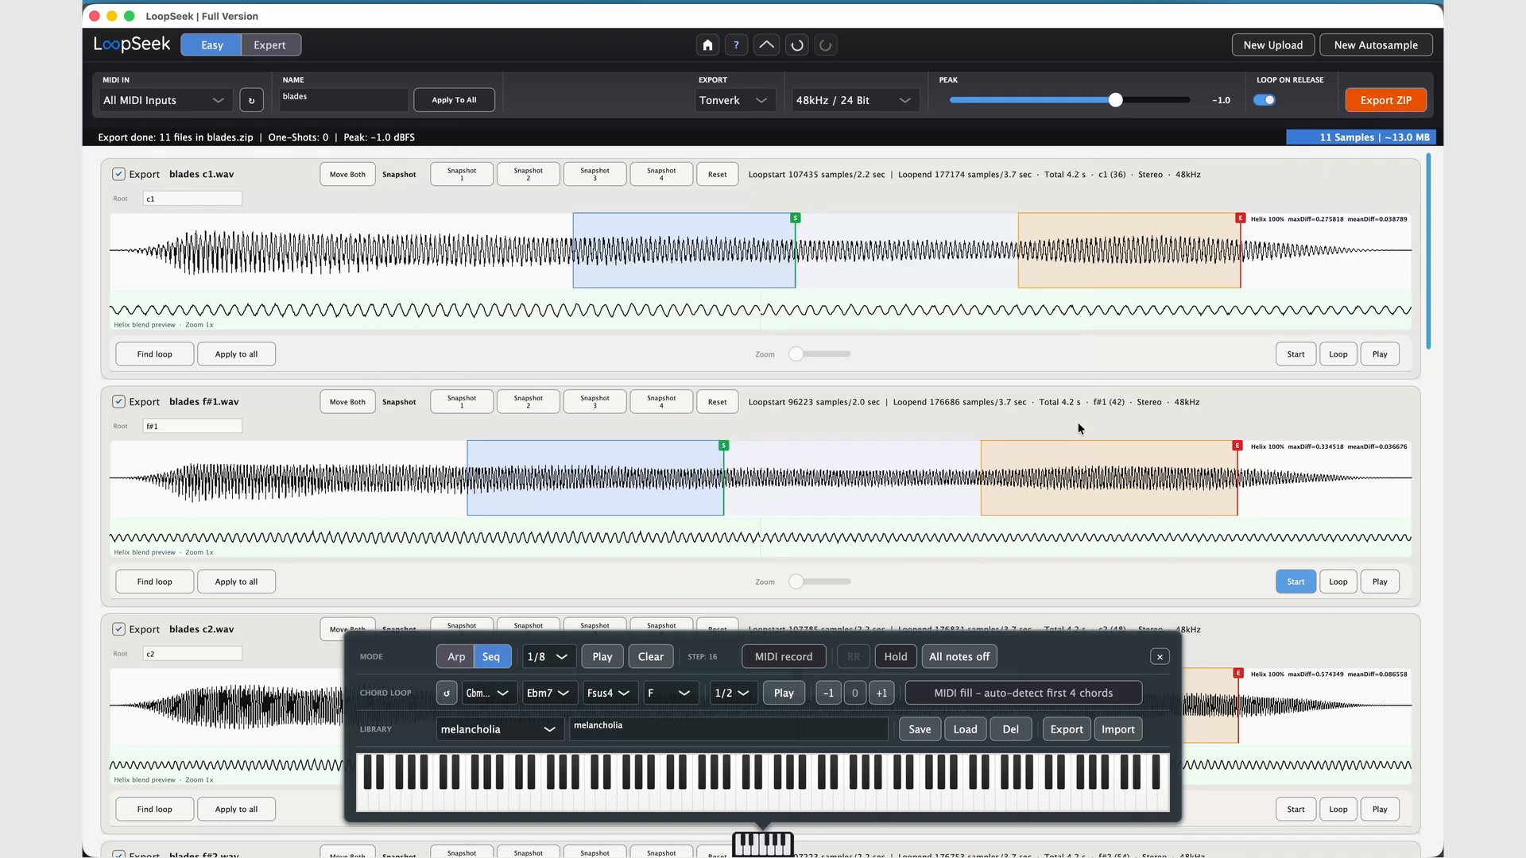